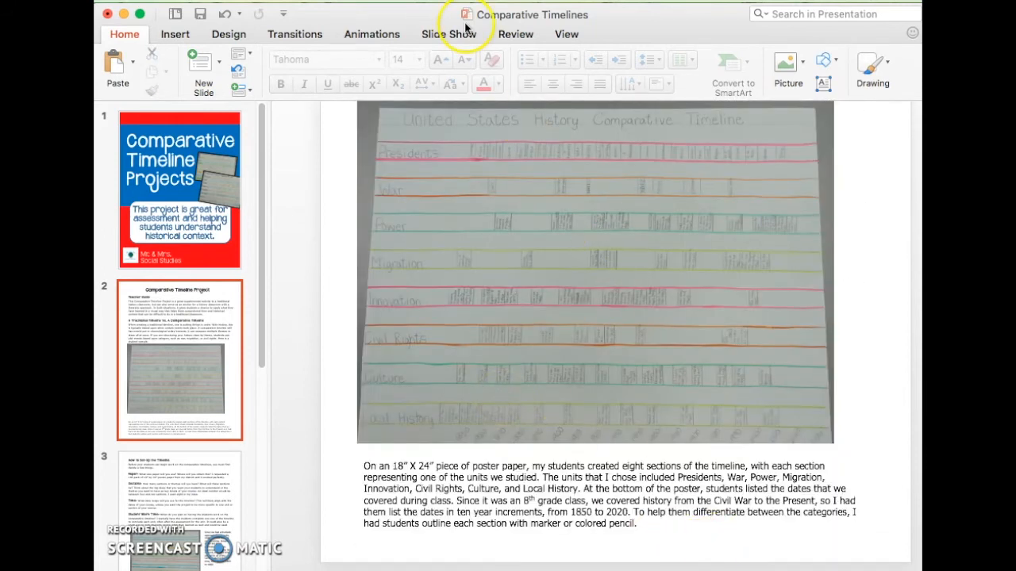
Add a text box at slide 2's lower-right corner containing the copyright symbol, the author's surname and 2018
left_click(823, 87)
left_click_drag(751, 539, 887, 556)
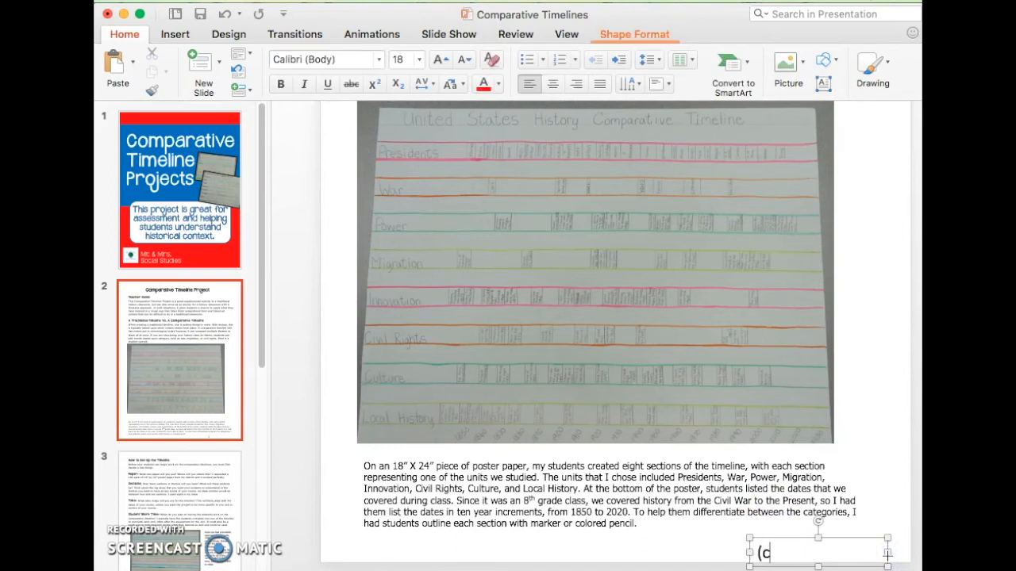
type("© Settanni 2")
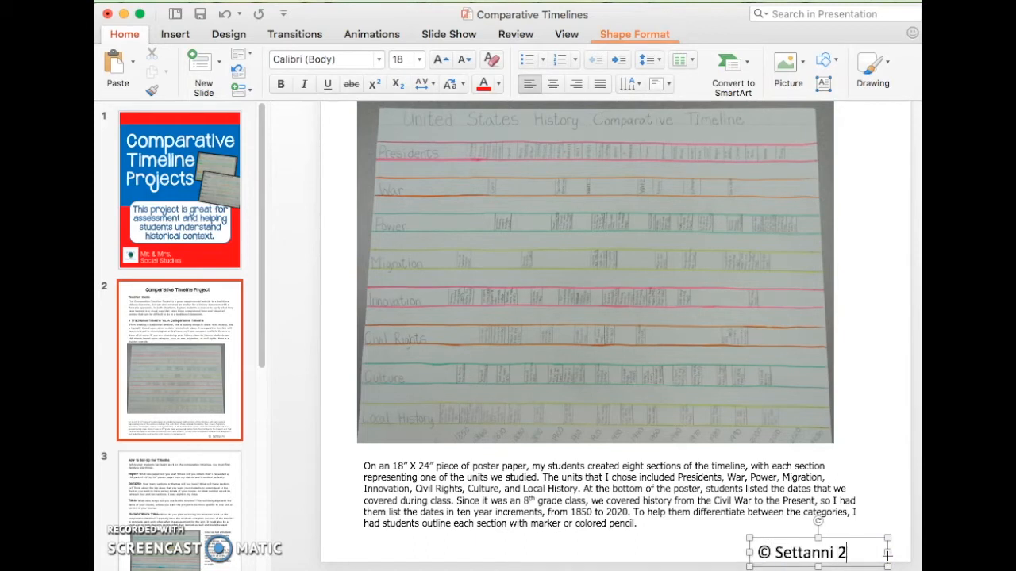
Format the copyright text on slide 2 with font size 10 and a dark gray font color
left_click_drag(873, 553, 766, 562)
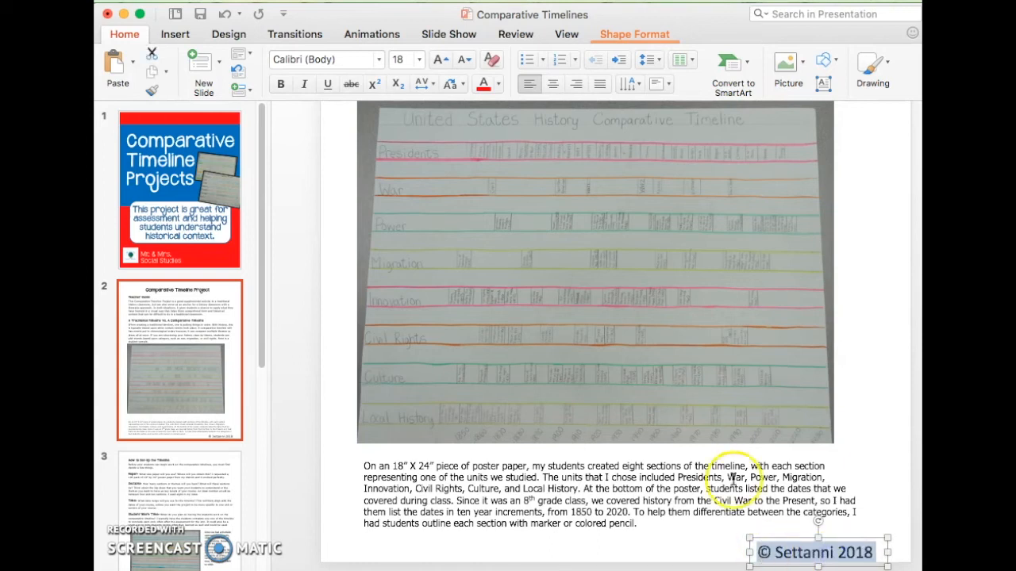
left_click(419, 59)
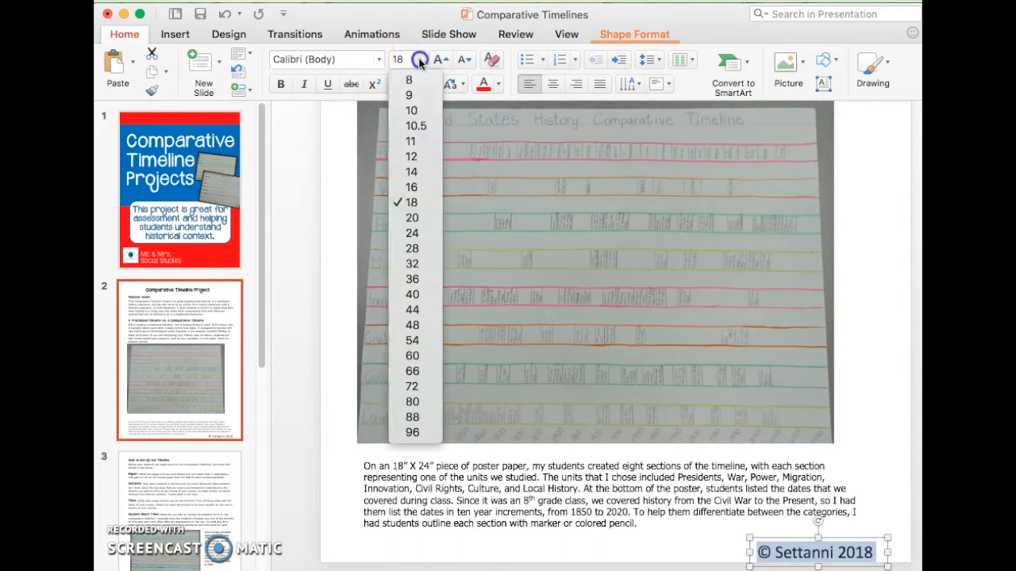
left_click(412, 111)
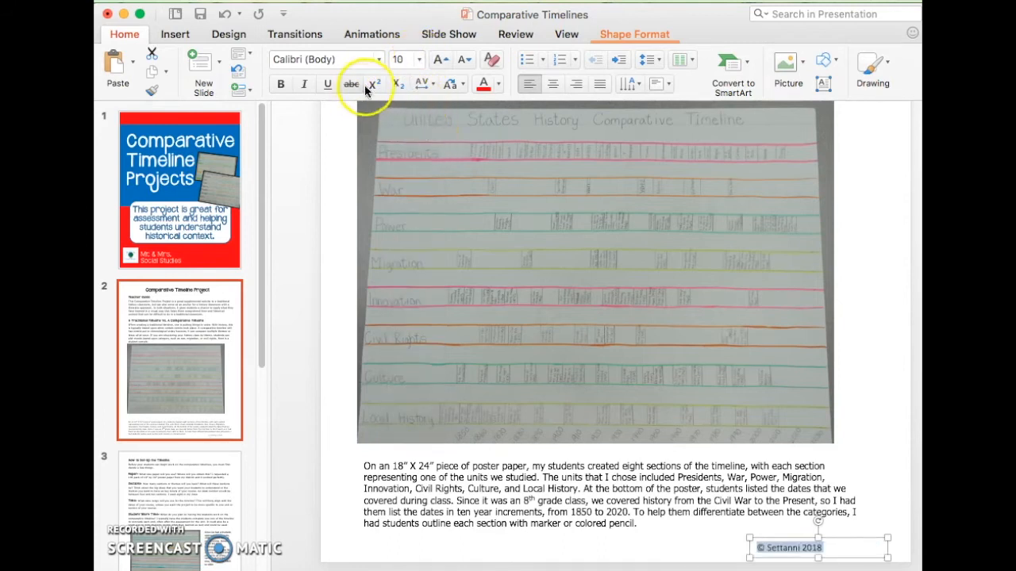
left_click(496, 85)
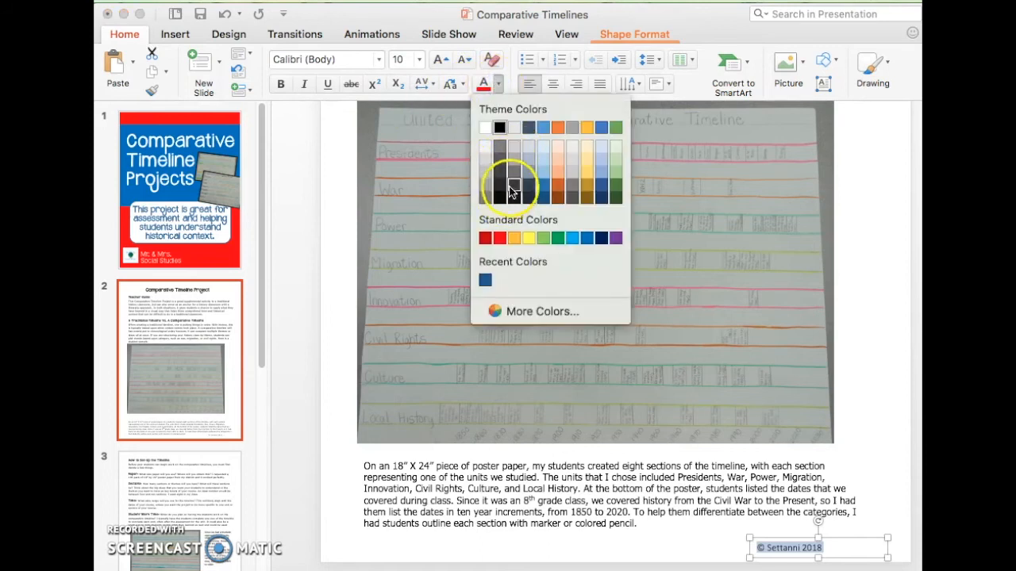
left_click(515, 187)
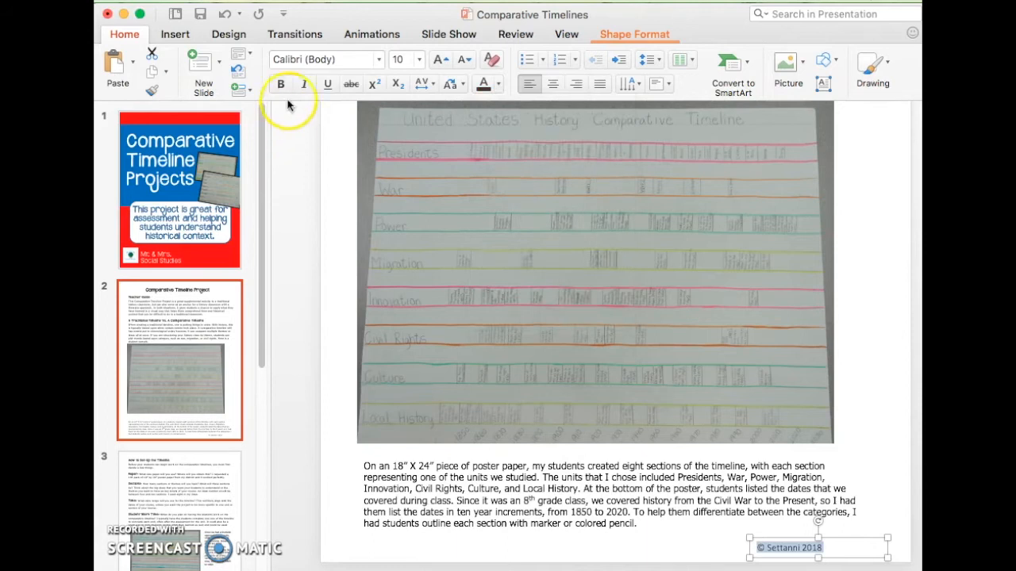
Narrow the copyright text box to fit its text and move it into the lower-right corner of slide 2
left_click(638, 519)
left_click(859, 548)
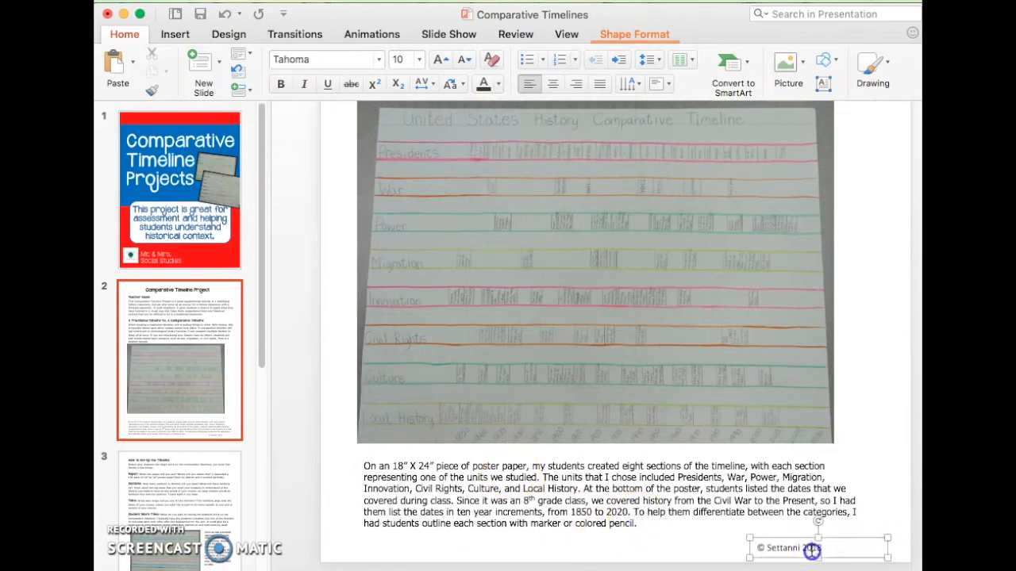
left_click_drag(885, 538, 834, 539)
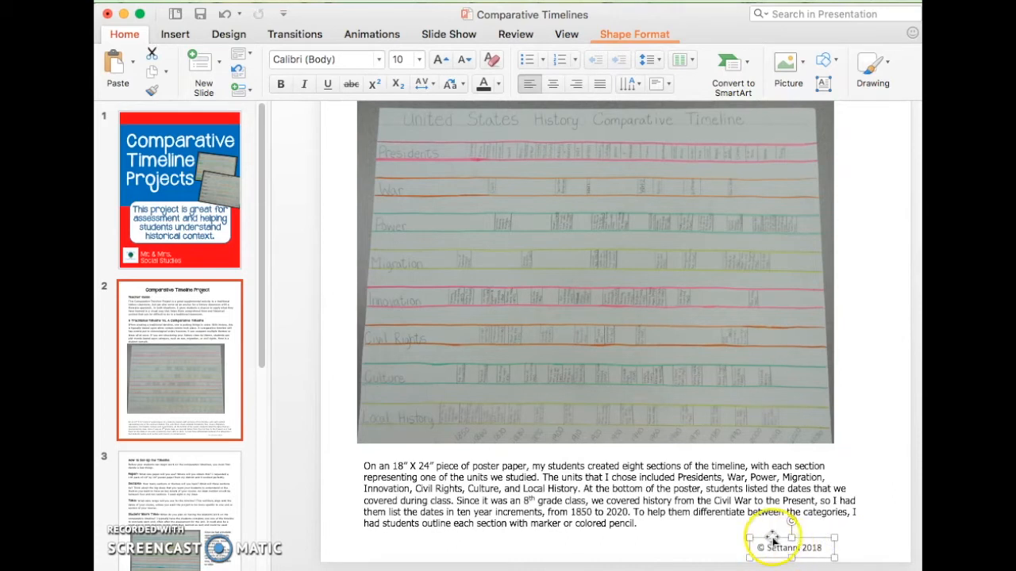
left_click_drag(771, 540, 841, 540)
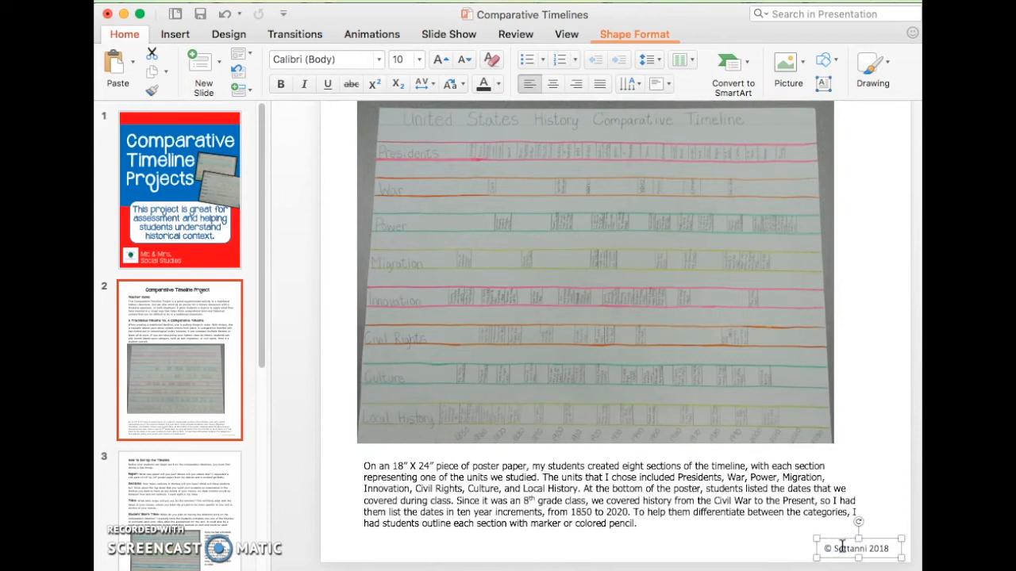
Copy the copyright line from slide 2 and add it in a text box at slide 3's lower-right corner
triple_click(843, 548)
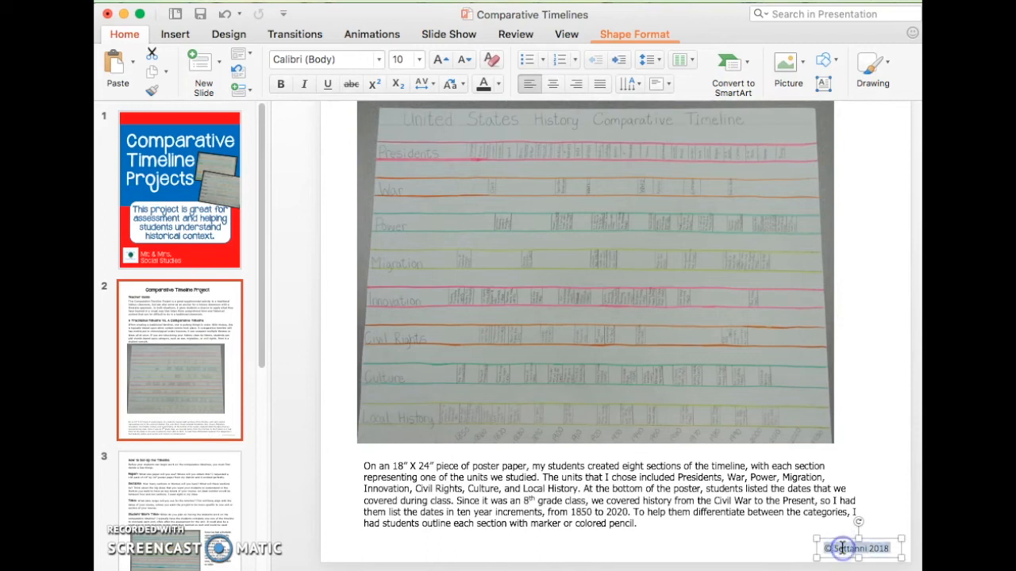
key("super+c")
left_click(160, 489)
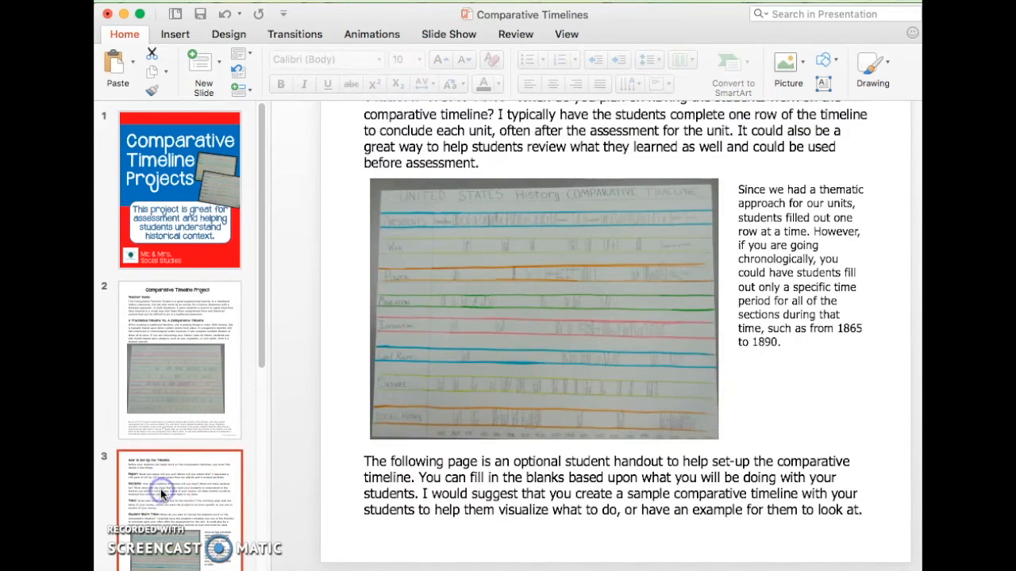
left_click(823, 83)
left_click_drag(776, 536, 900, 563)
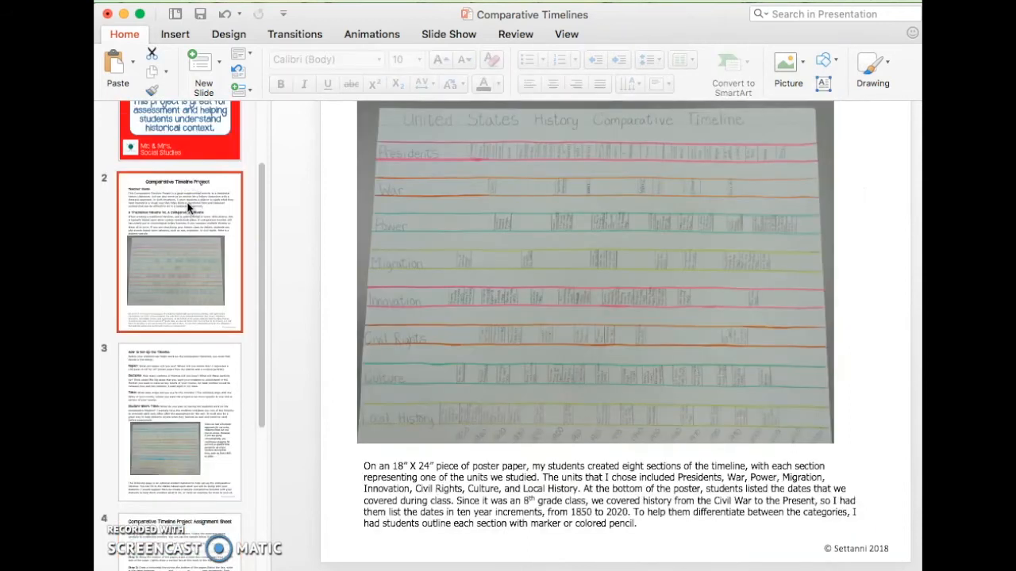
Check the copyright line on the other slides, return to the cover slide and save the presentation
scroll(188, 208, "down", 5)
left_click(177, 283)
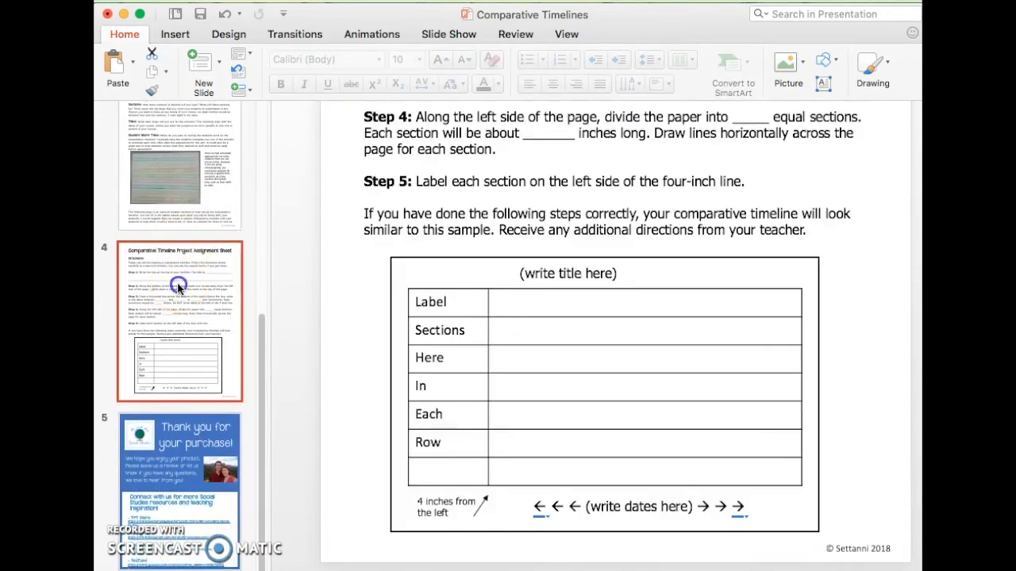
scroll(177, 282, "up", 5)
scroll(177, 282, "up", 3)
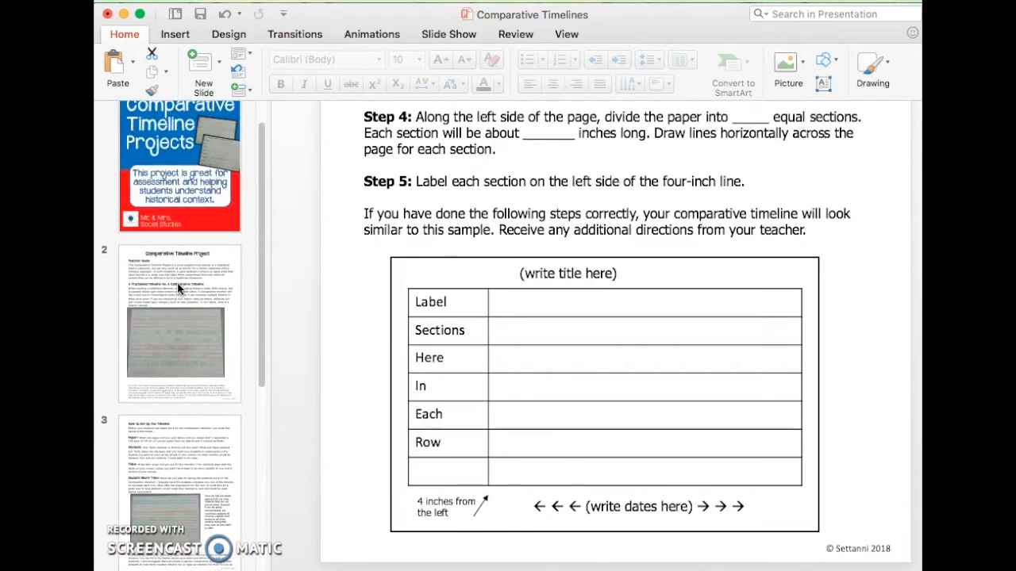
left_click(177, 283)
scroll(566, 412, "up", 5)
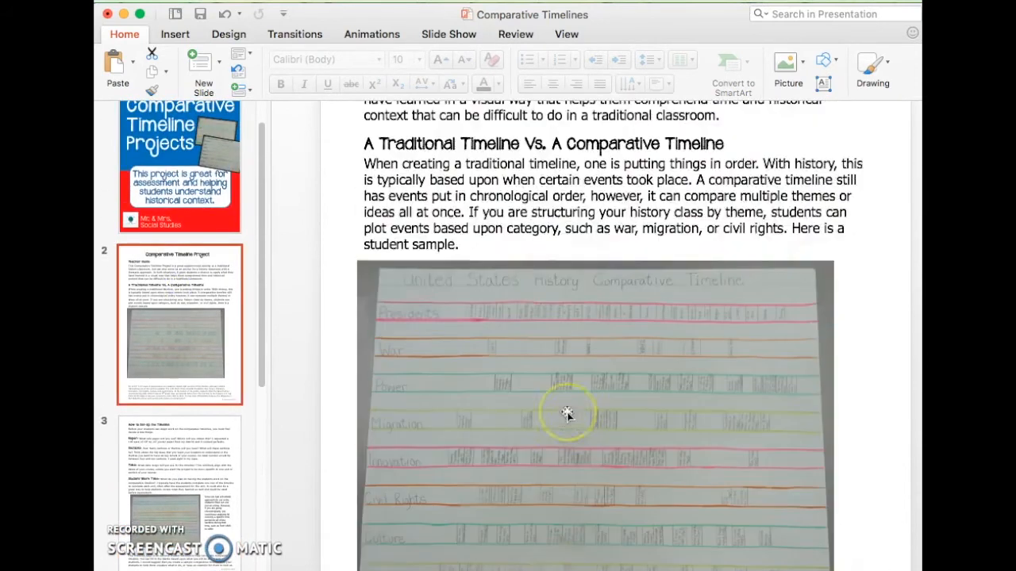
left_click(181, 190)
left_click(200, 14)
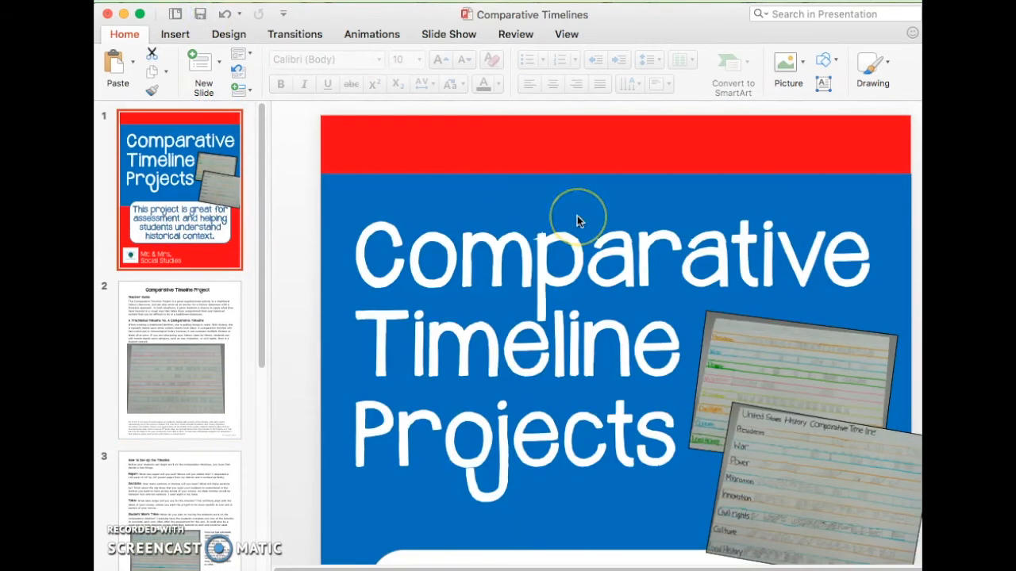
Save the presentation through the print options as a PDF named Comparative Timelines in the TPT Template folder
left_click(205, 0)
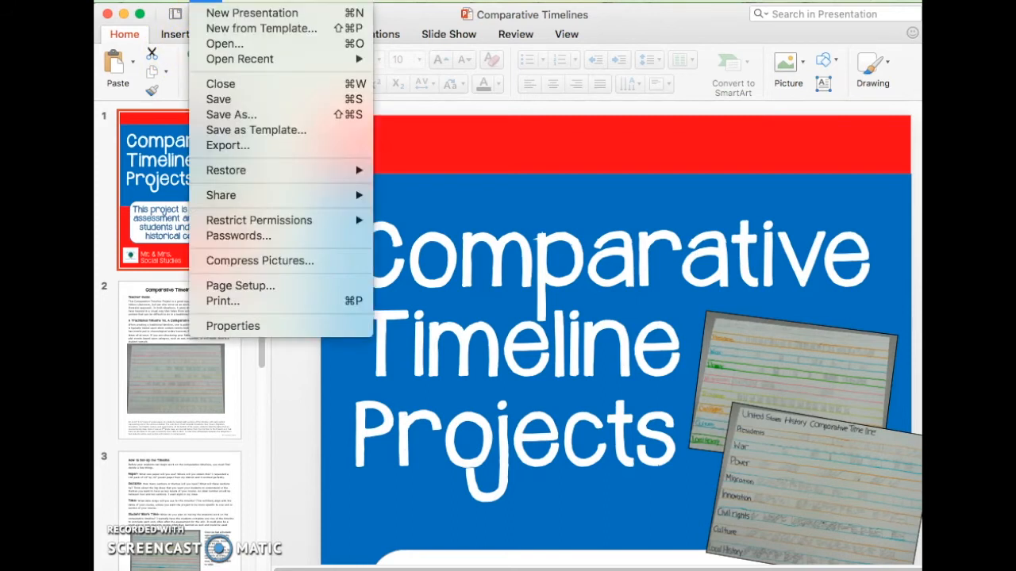
left_click(226, 301)
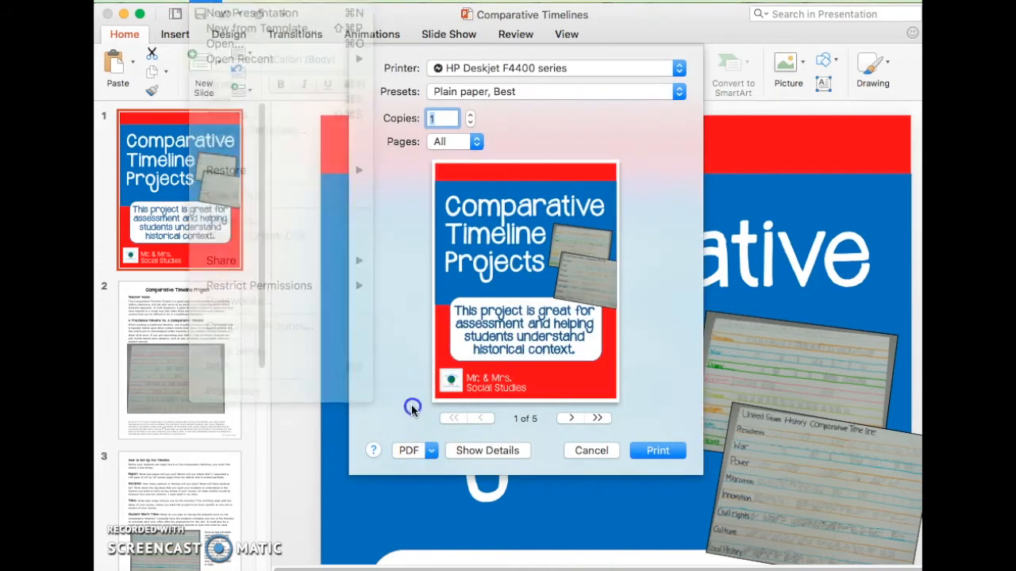
left_click(421, 450)
key("Escape")
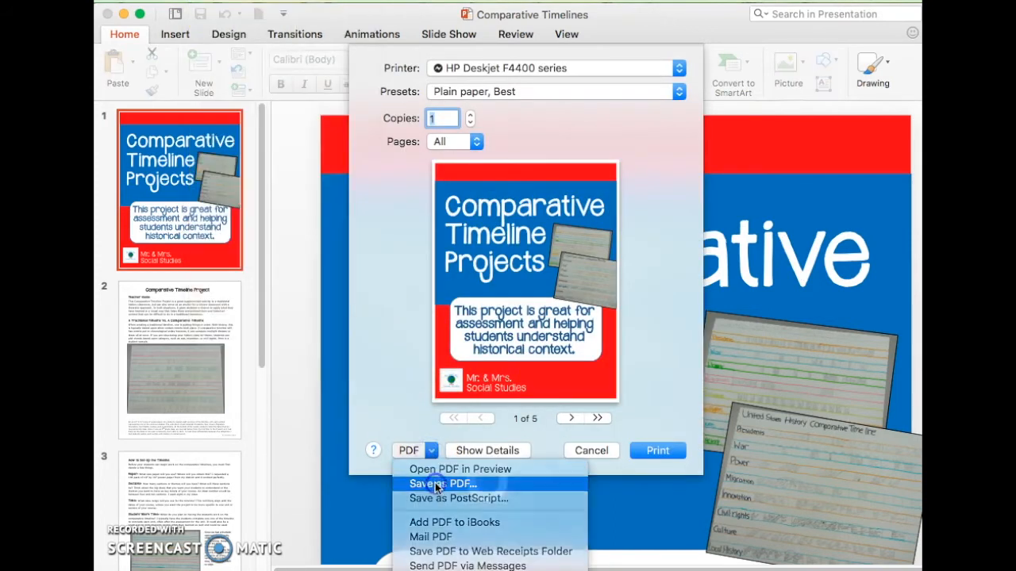
left_click(667, 454)
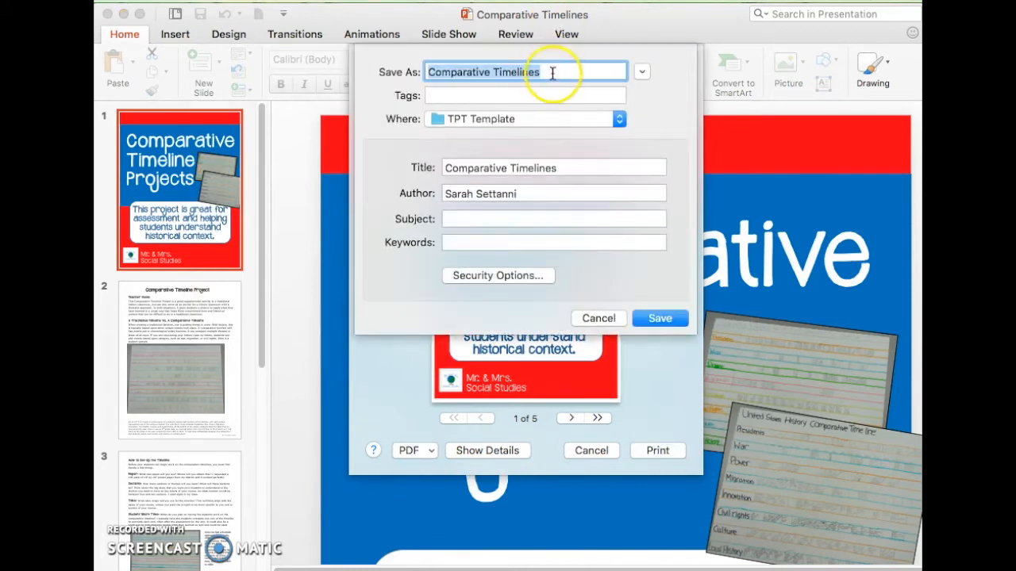
left_click(548, 122)
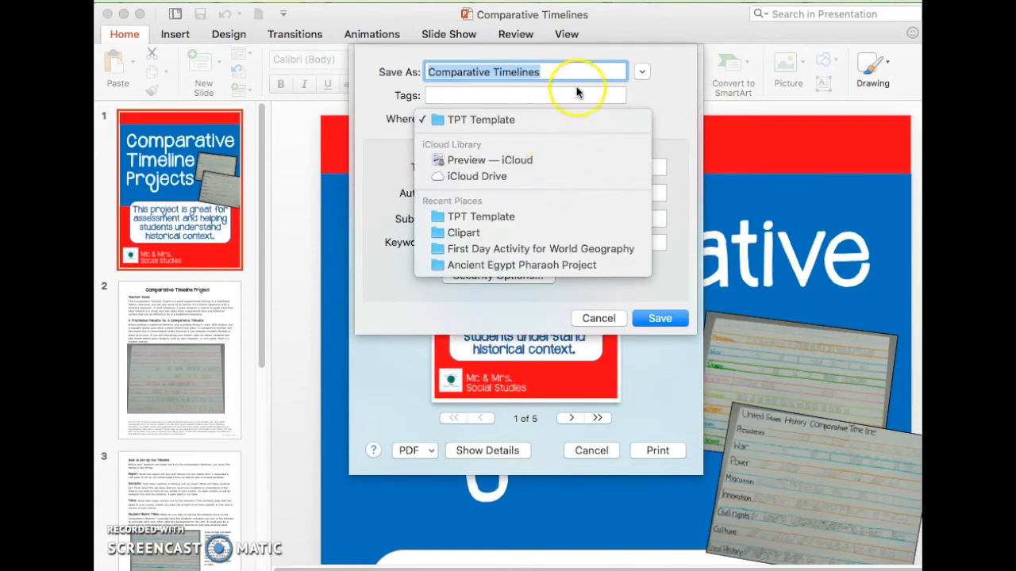
left_click(657, 100)
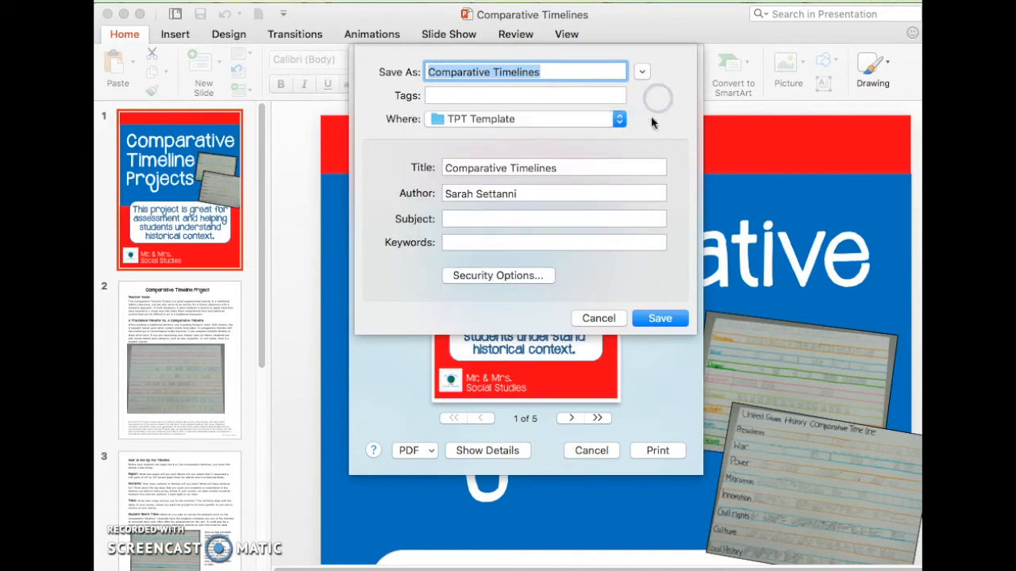
left_click(665, 320)
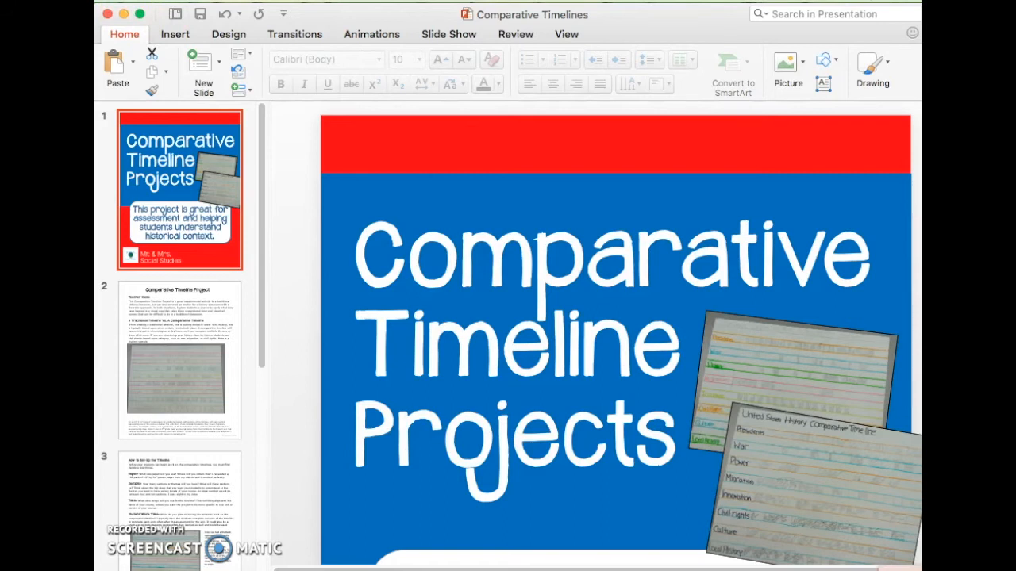
Switch to the Teachers Pay Teachers dashboard in the browser and start a new product as a resource upload
key("super+Tab")
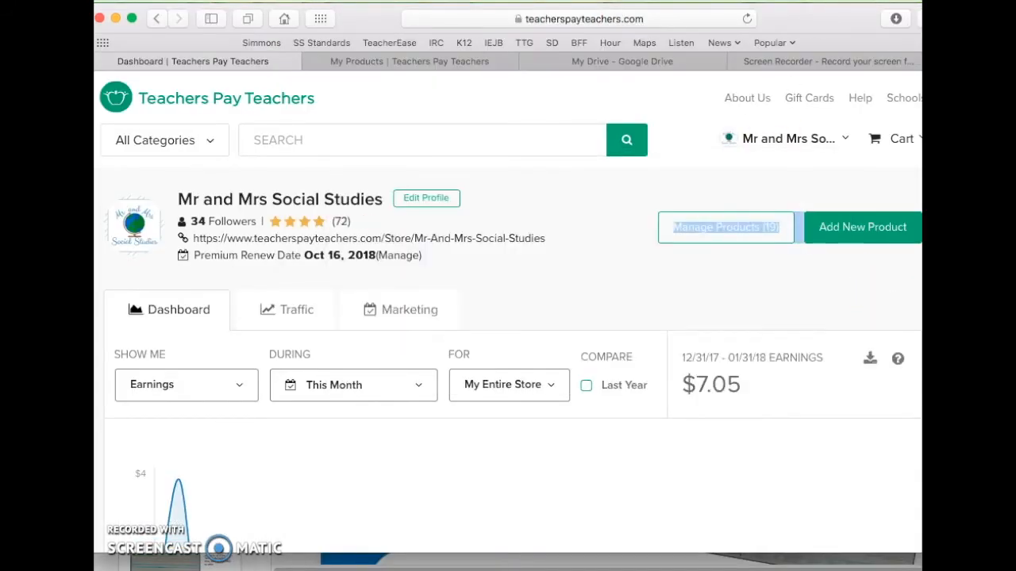
left_click(850, 230)
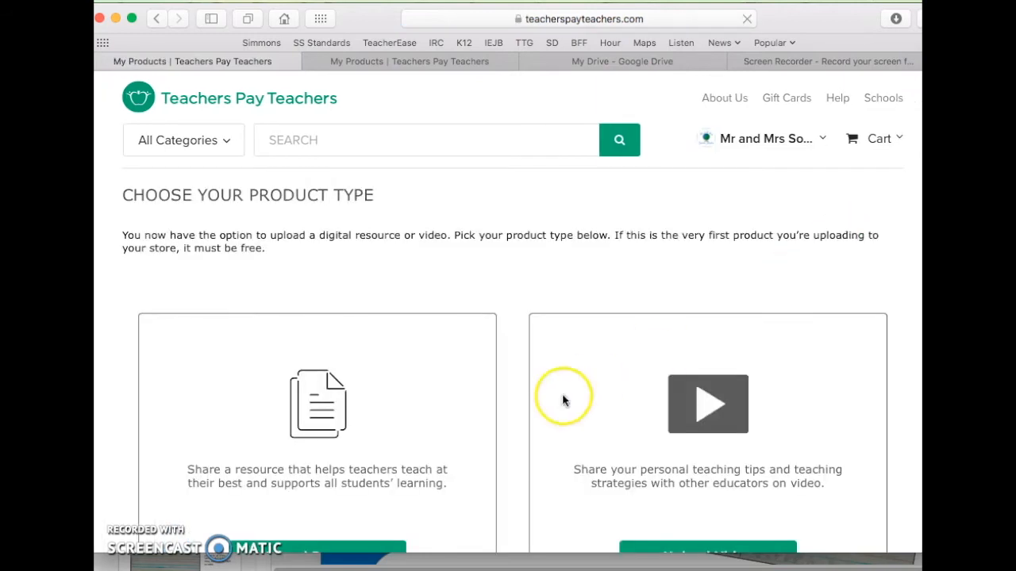
scroll(585, 294, "down", 4)
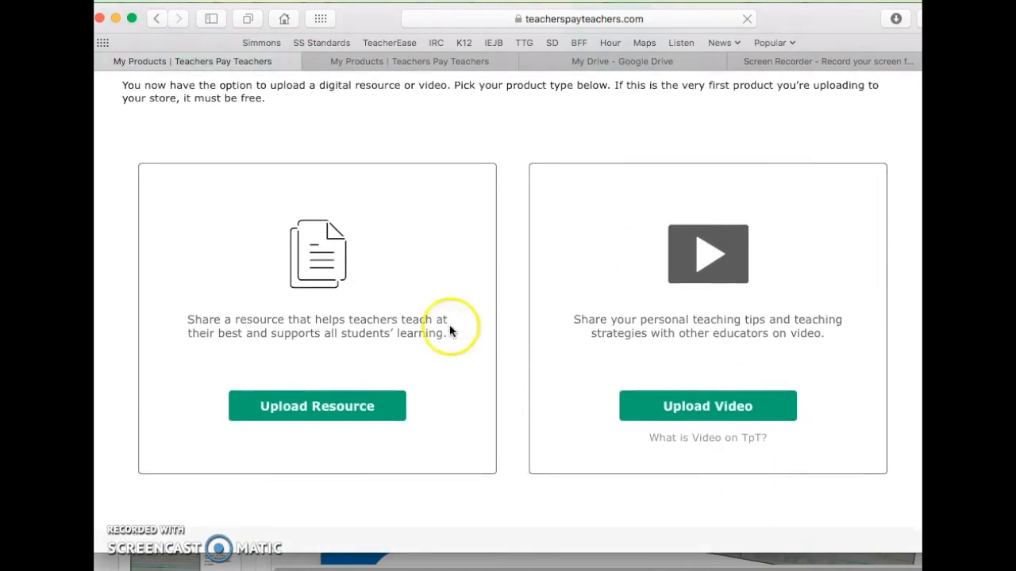
left_click(295, 416)
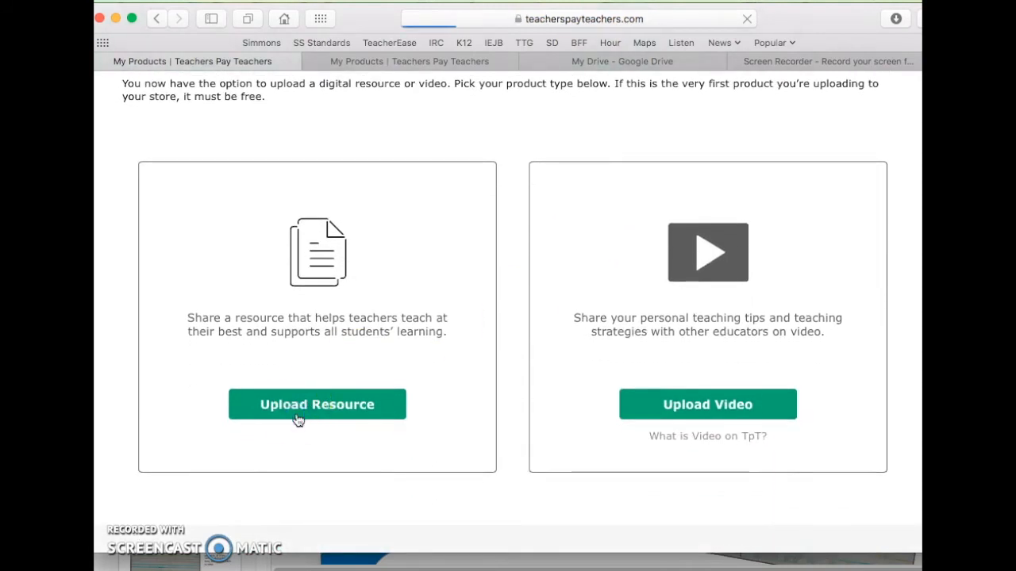
Upload the Comparative Timelines PDF from the TPT Template folder as the product file
left_click(453, 378)
scroll(453, 380, "down", 4)
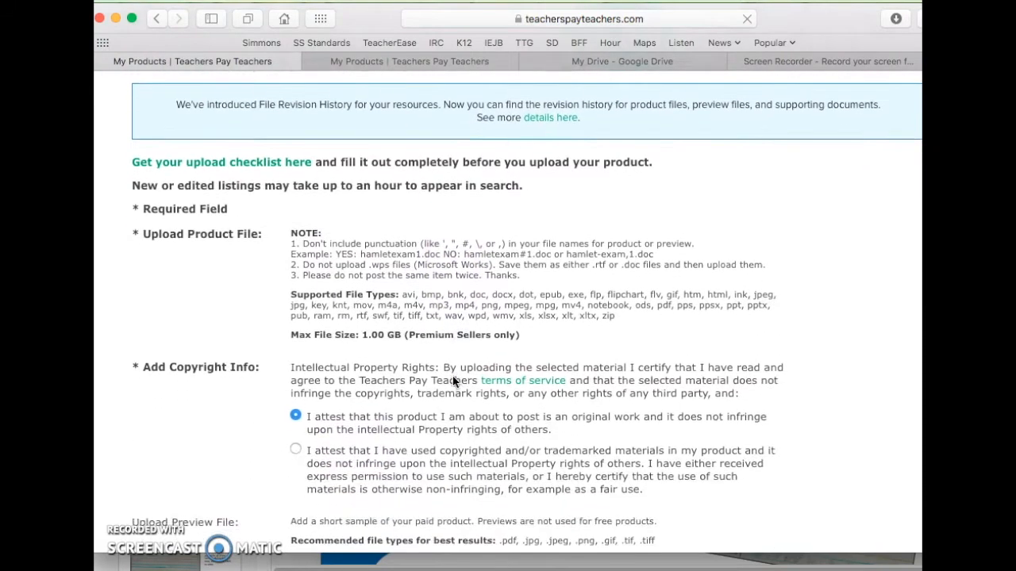
scroll(373, 238, "down", 3)
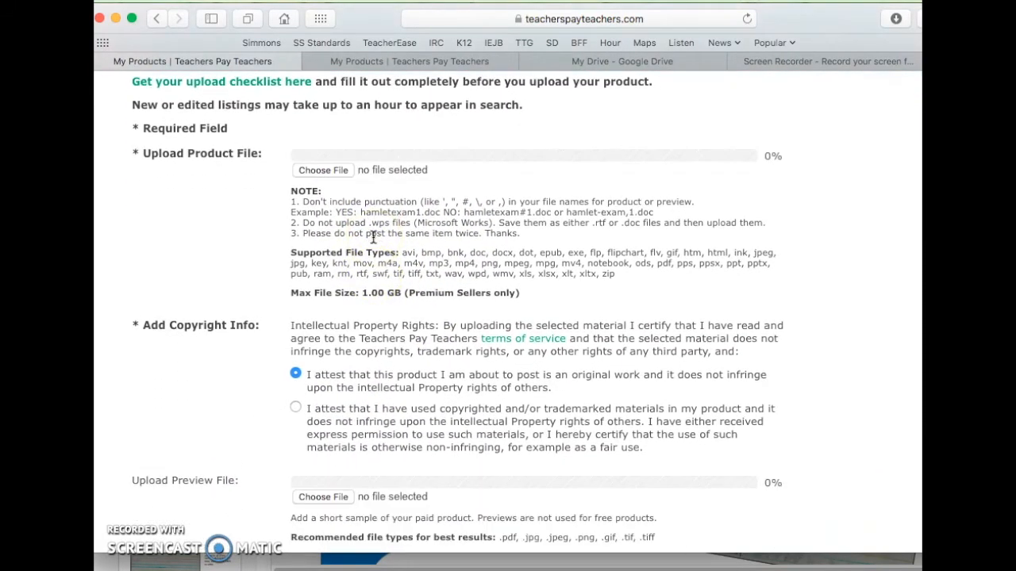
left_click(321, 171)
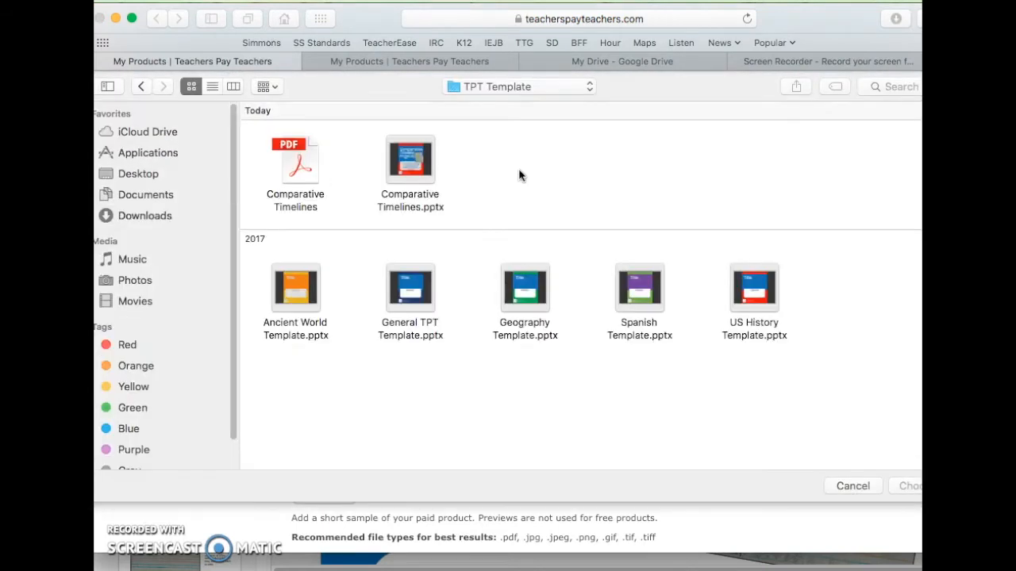
left_click(304, 162)
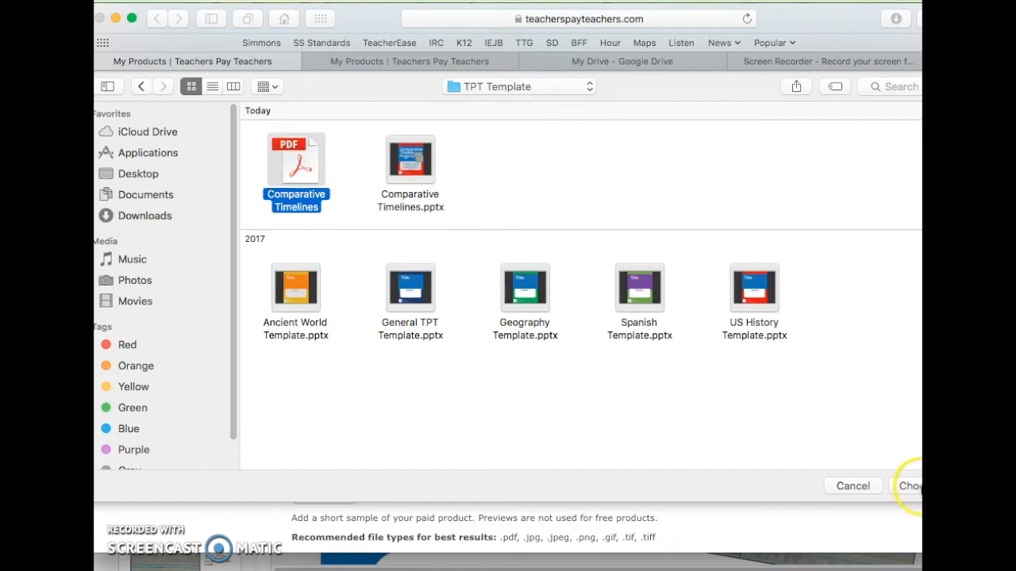
left_click(909, 487)
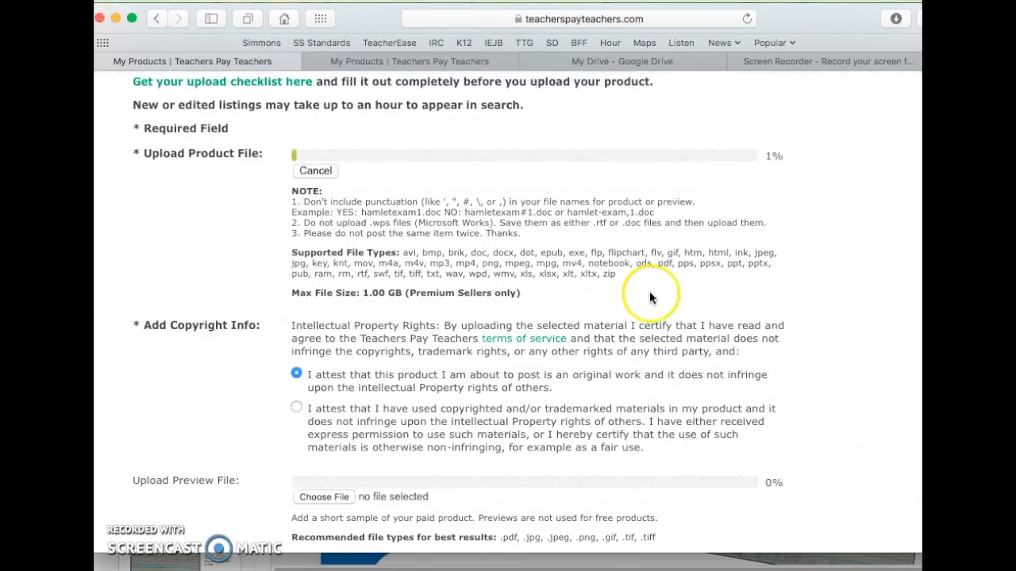
Review the copyright and preview options on the upload form and title the product Comparative Timeline Project
scroll(542, 265, "down", 1)
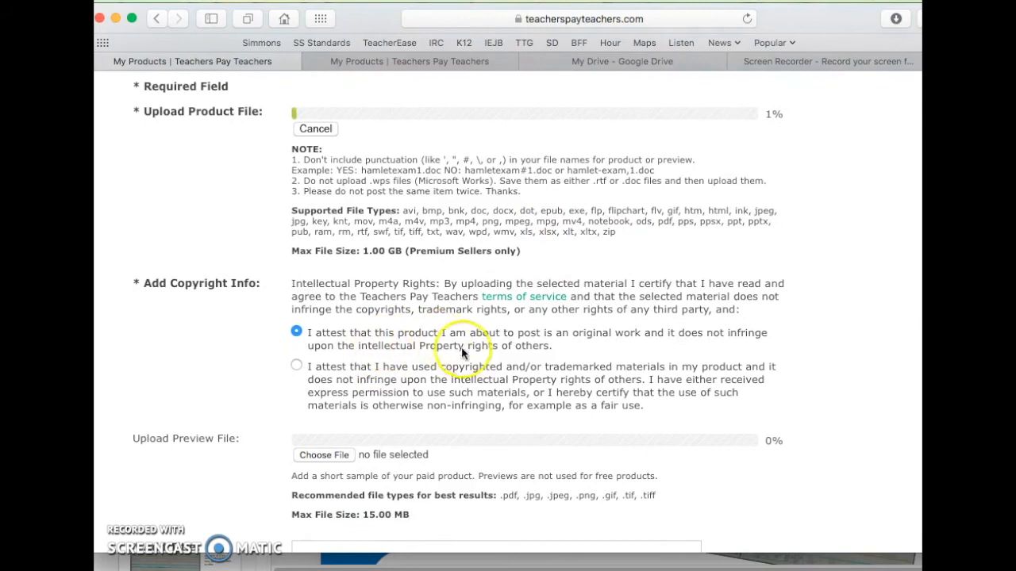
scroll(477, 361, "down", 2)
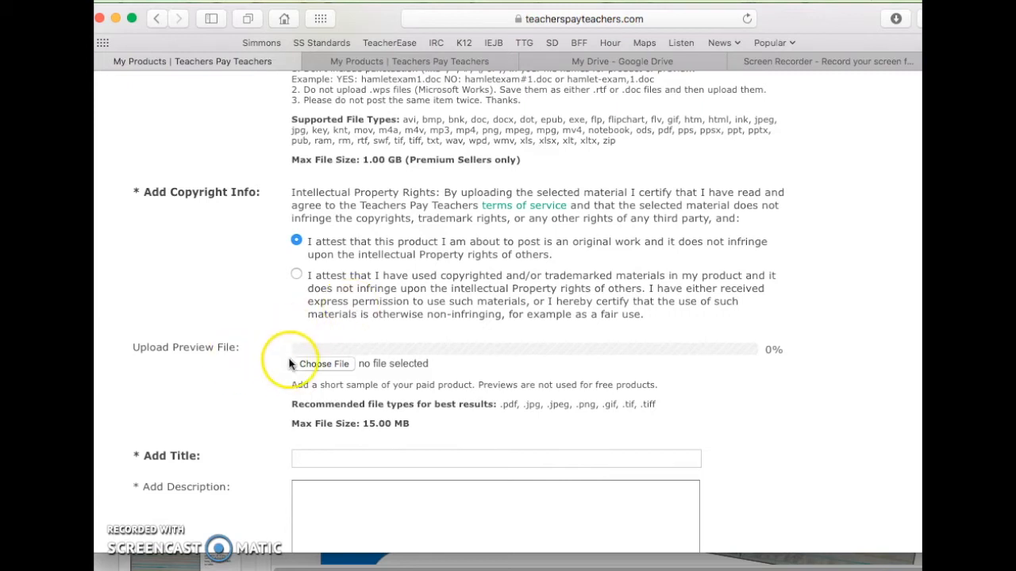
scroll(290, 364, "up", 5)
scroll(399, 416, "down", 1)
scroll(399, 415, "down", 10)
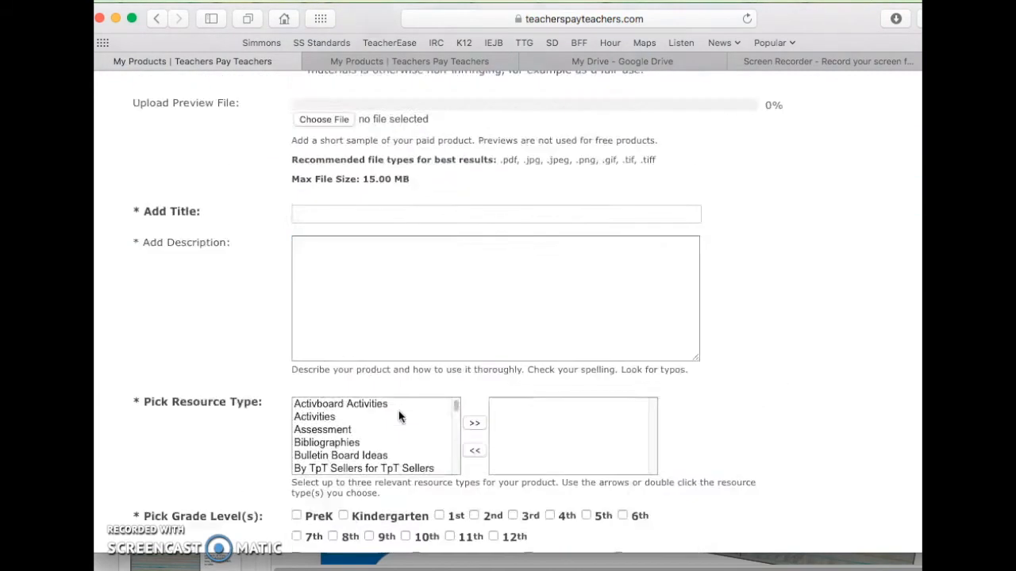
scroll(399, 416, "up", 1)
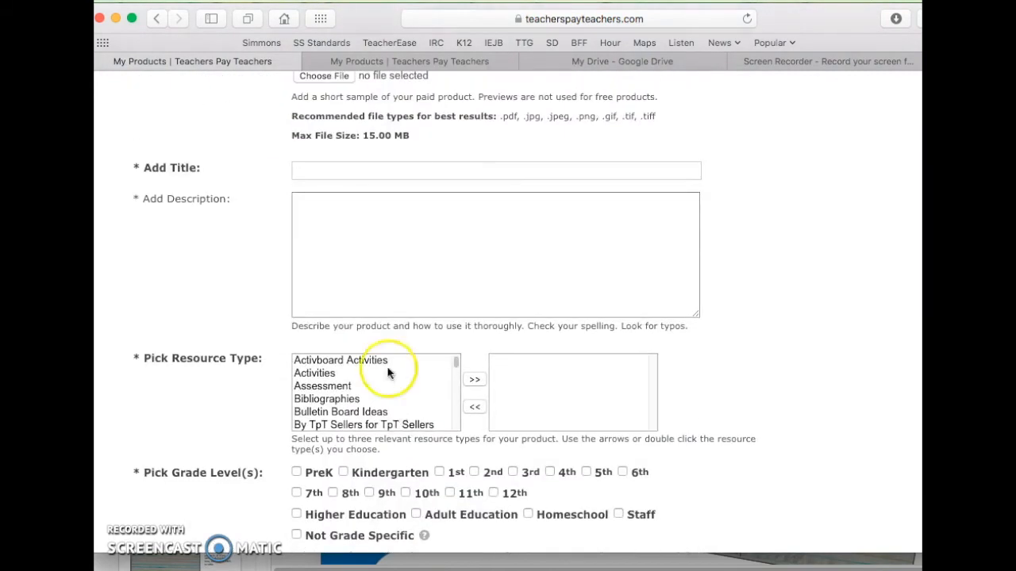
left_click(362, 172)
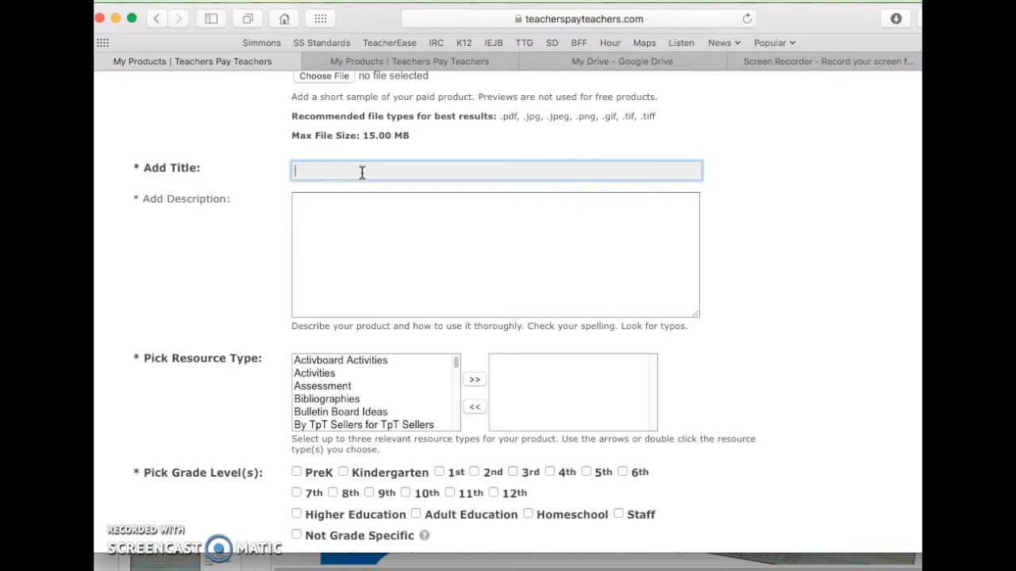
type("Comparative Timeline Project")
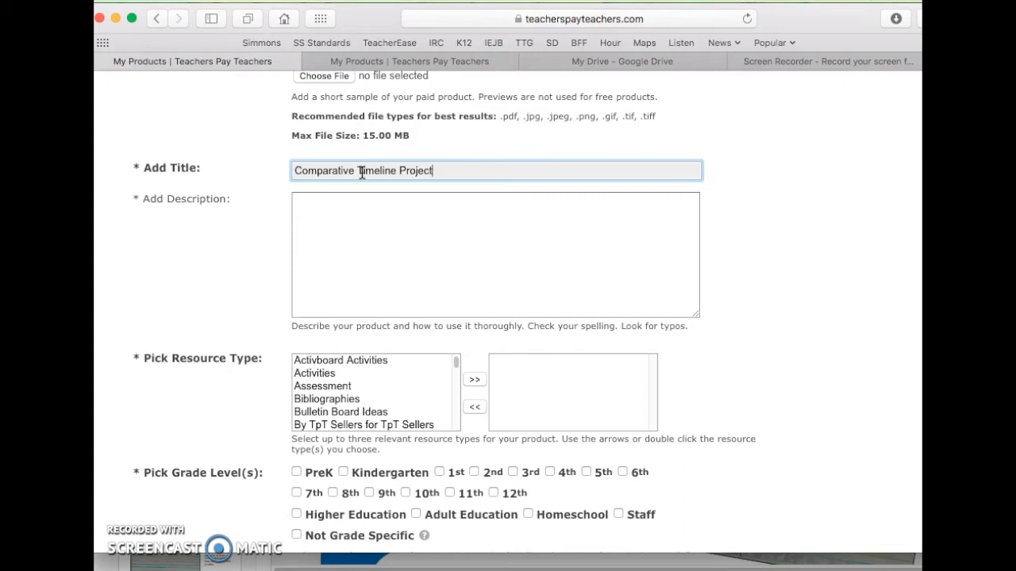
Search Teachers Pay Teachers for comparative timeline in a separate tab
scroll(444, 288, "up", 10)
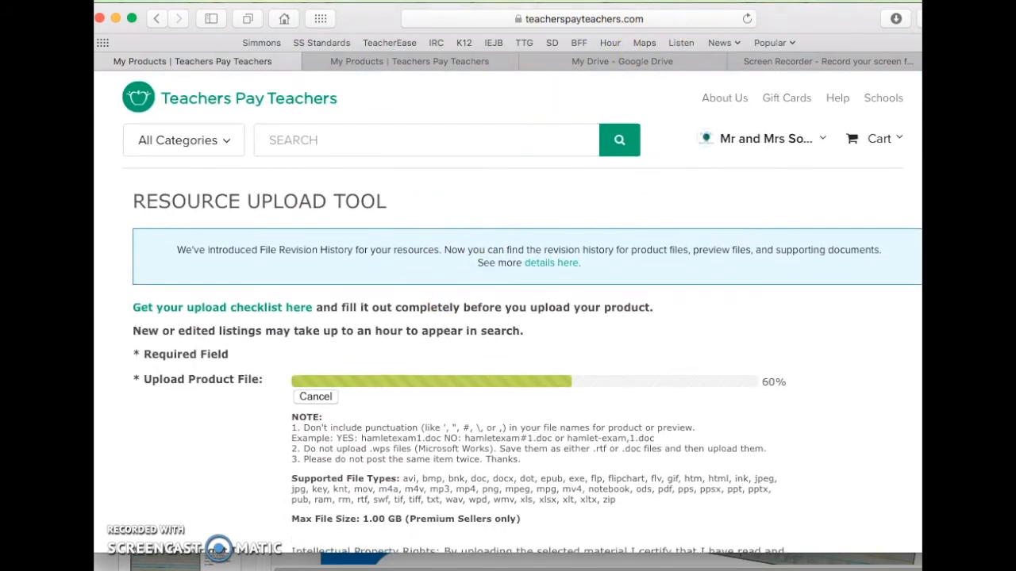
left_click(365, 146)
type("c")
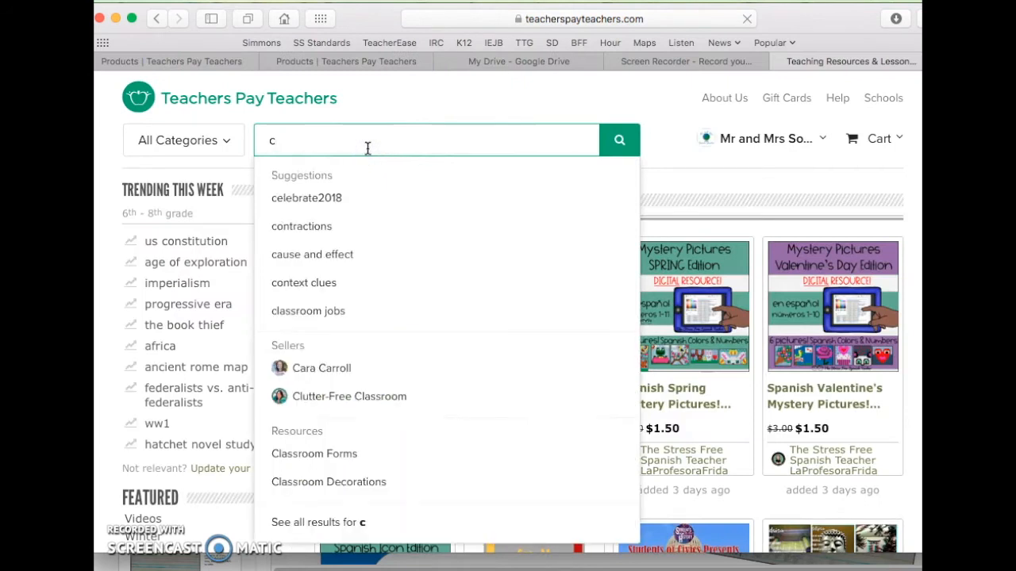
type("ompara")
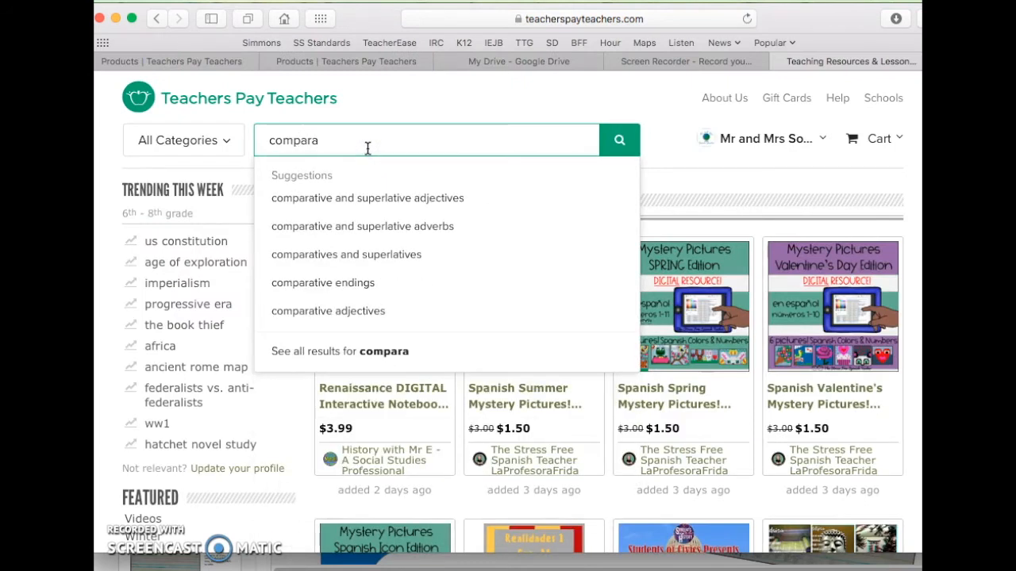
type("tive ")
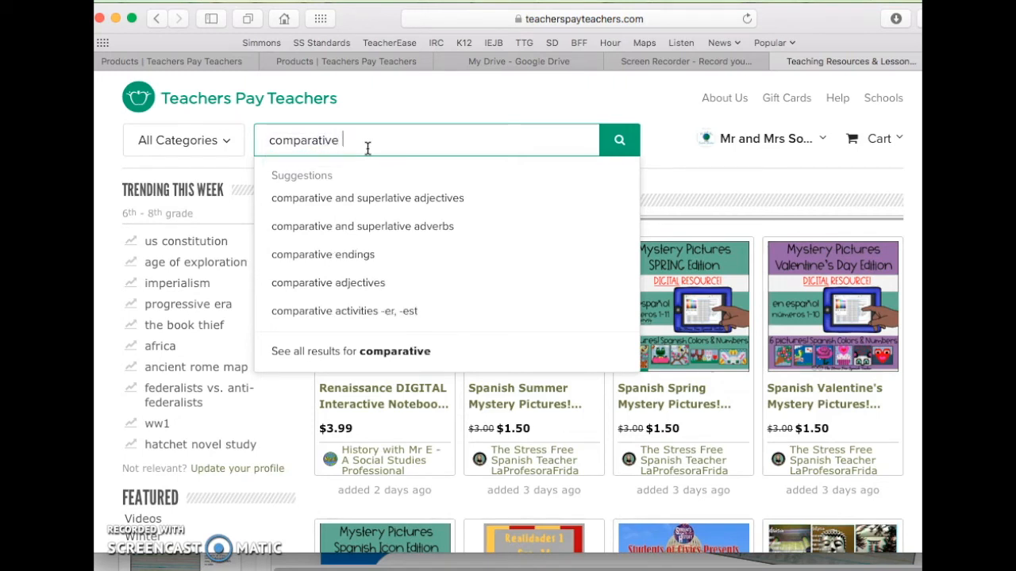
type("tim")
type("elin")
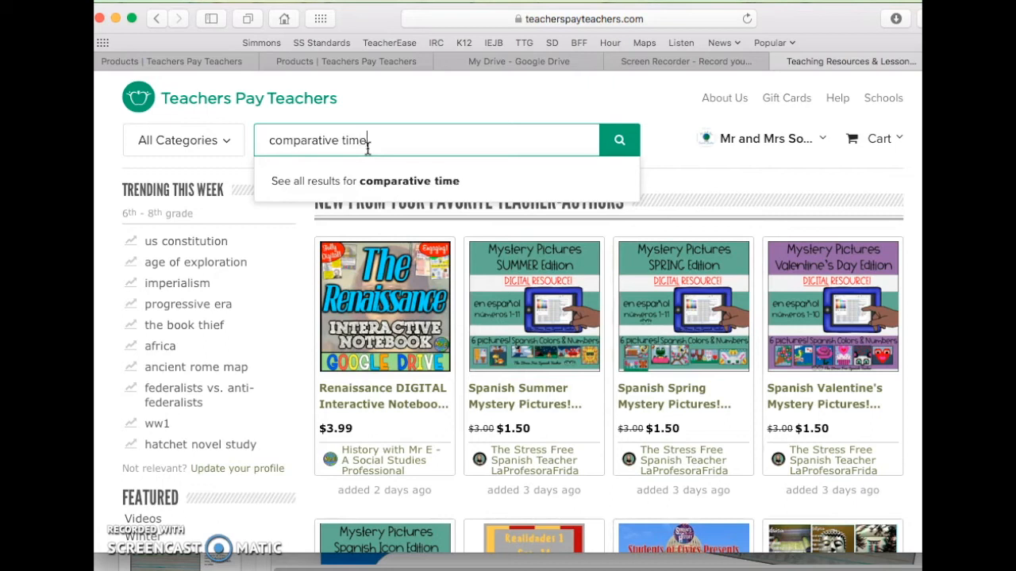
type("e")
key("Return")
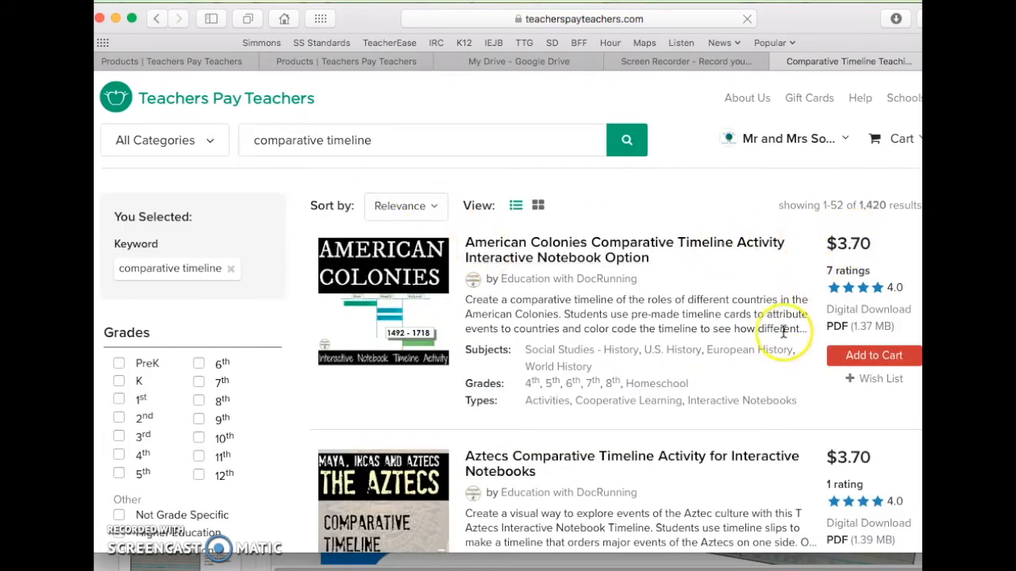
Examine the titles, prices and covers of the competing comparative timeline products in the search results
scroll(748, 304, "down", 2)
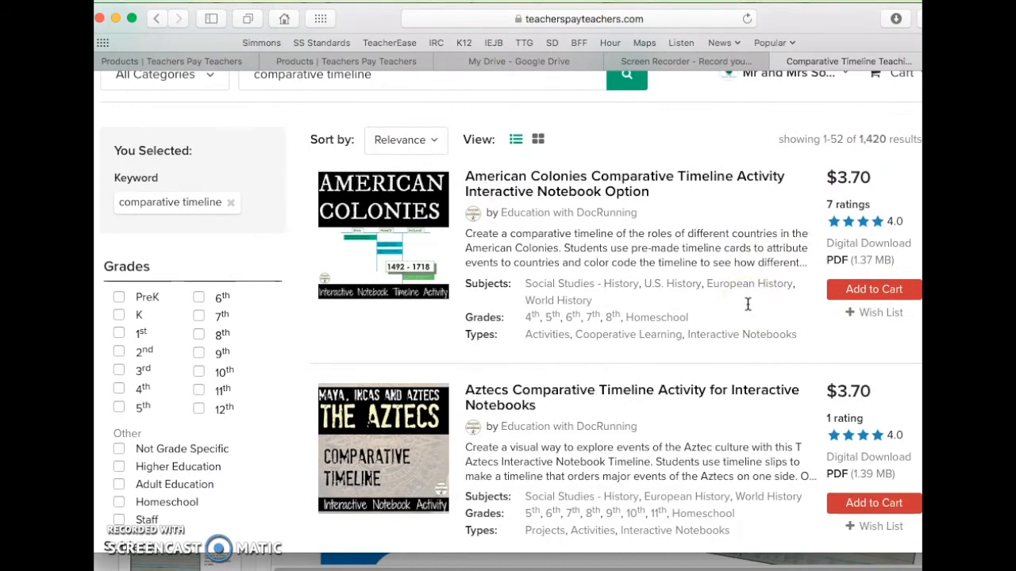
scroll(747, 304, "down", 8)
scroll(748, 304, "down", 5)
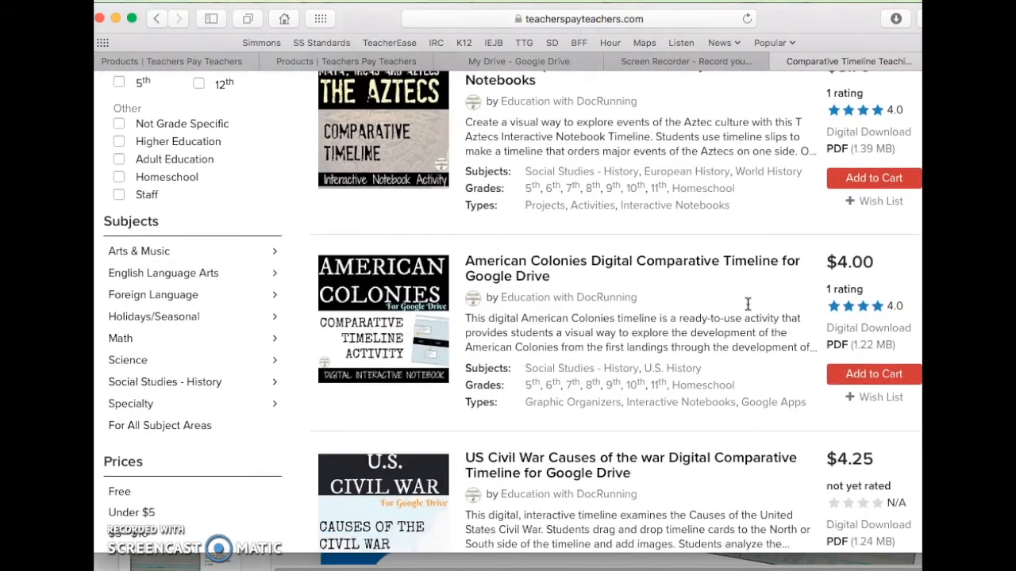
scroll(748, 304, "down", 7)
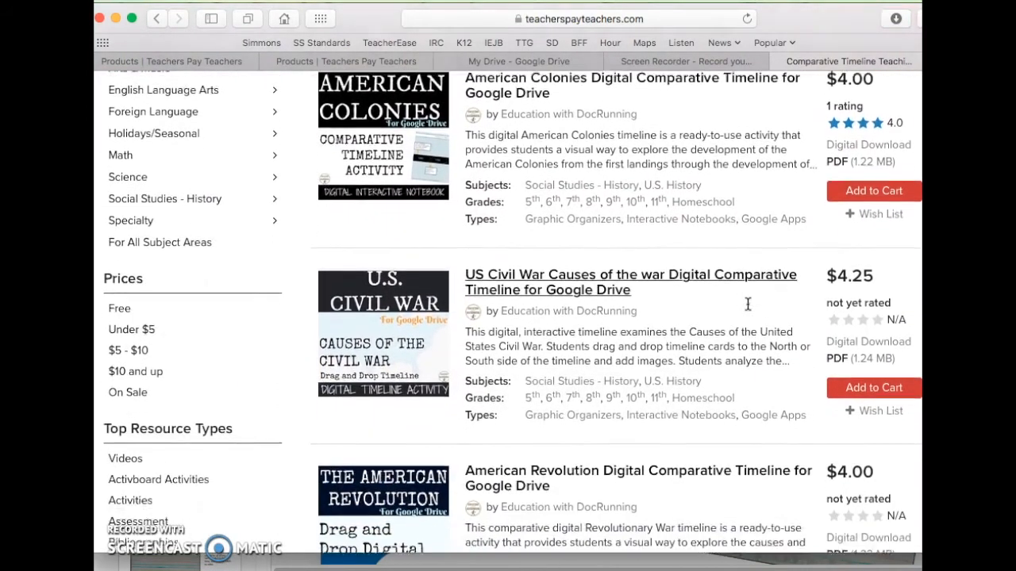
scroll(748, 304, "down", 7)
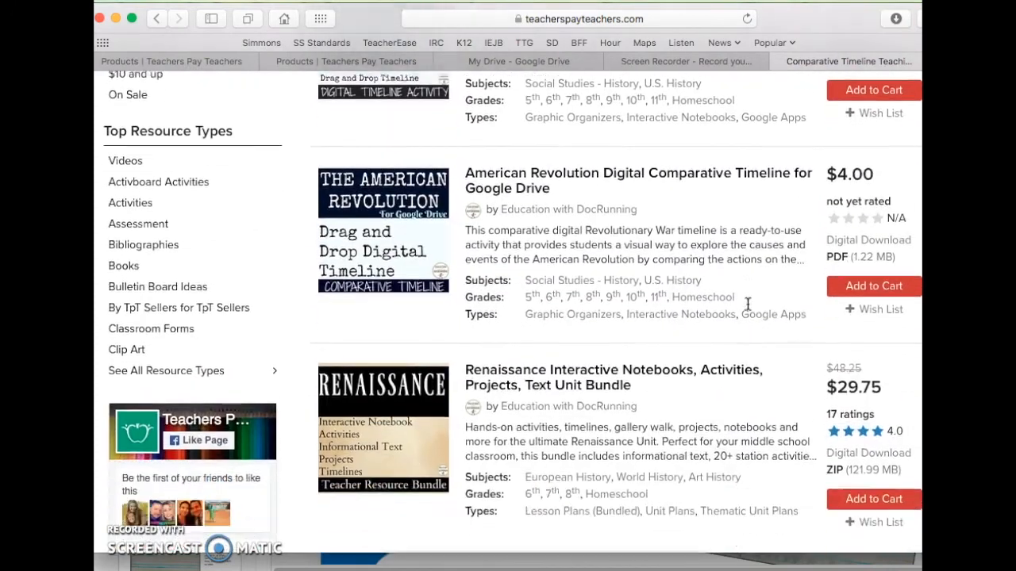
scroll(612, 227, "up", 1)
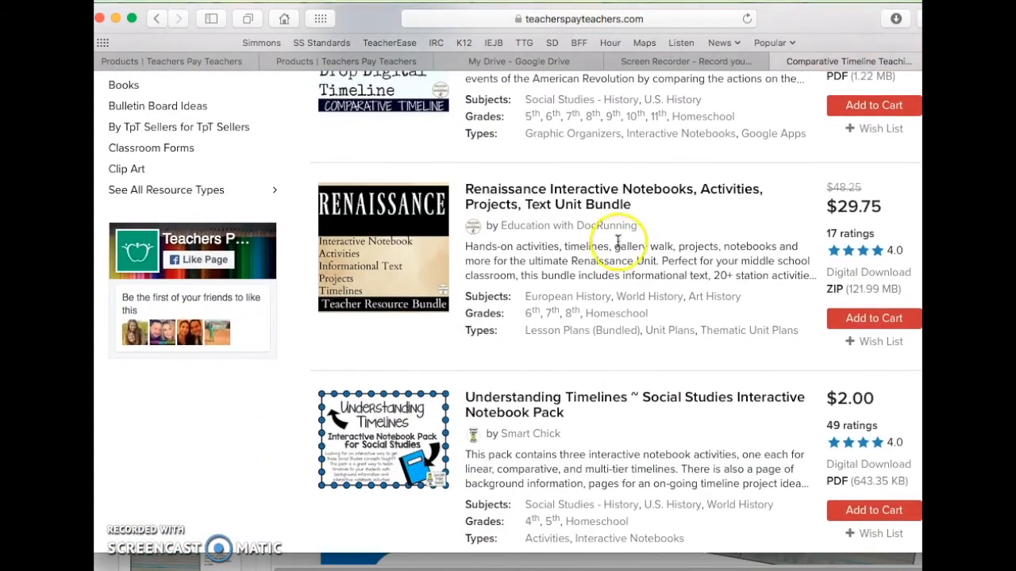
scroll(684, 288, "down", 14)
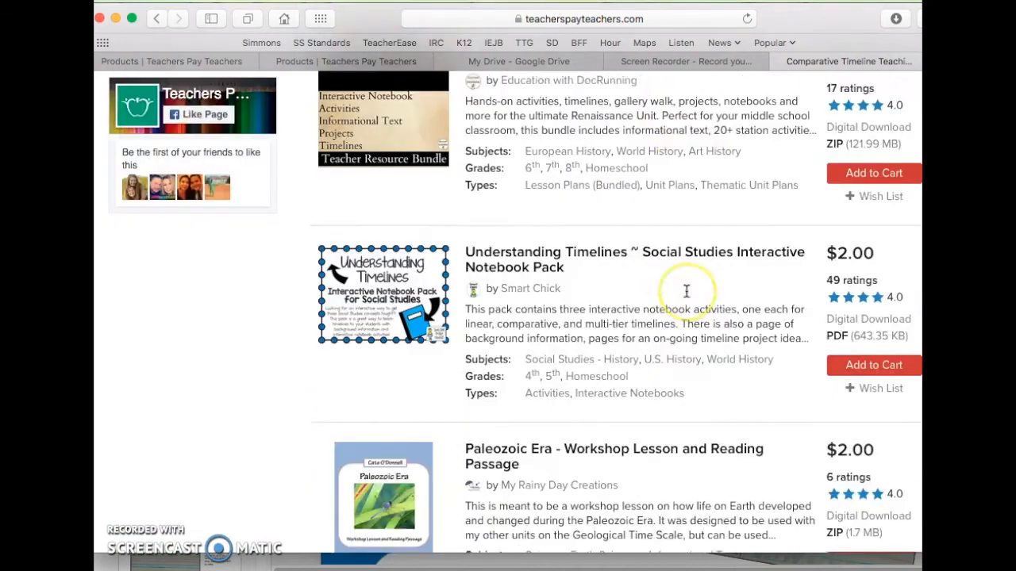
scroll(686, 292, "down", 20)
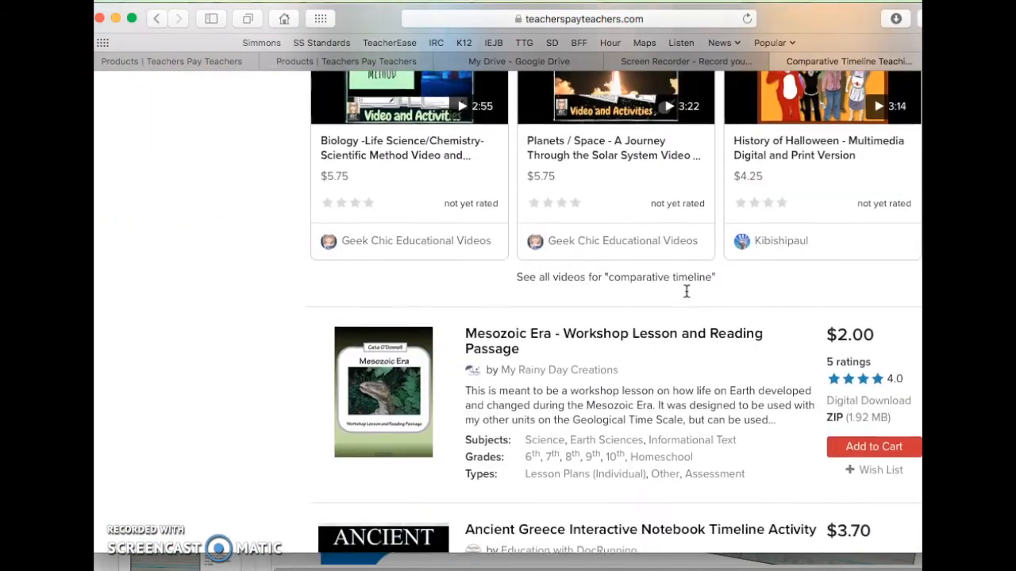
scroll(686, 291, "up", 20)
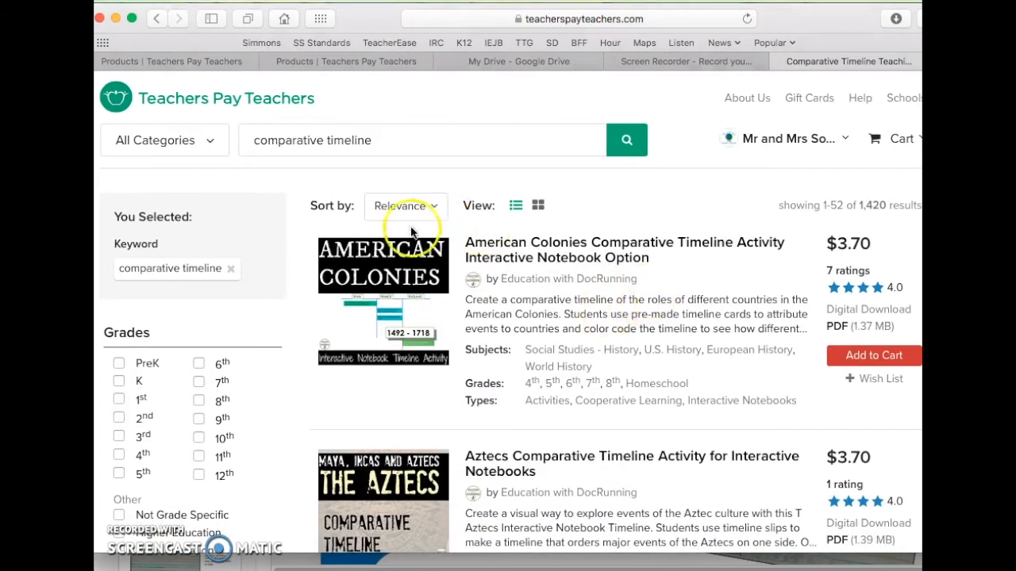
Return to the product upload form and extend the title to "Comparative Timeline Project: History Assessment for"
left_click(173, 61)
scroll(468, 340, "down", 10)
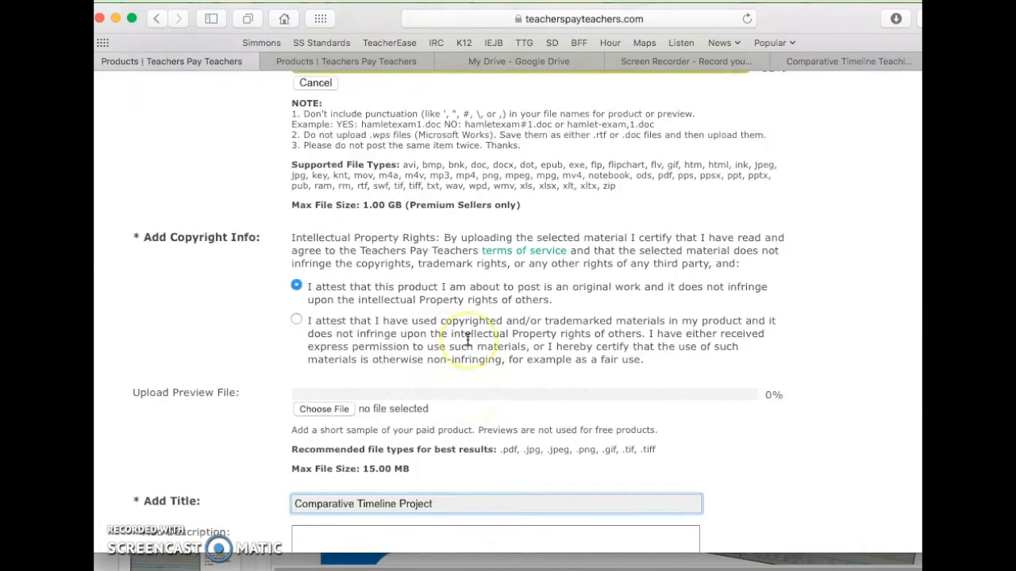
left_click(443, 338)
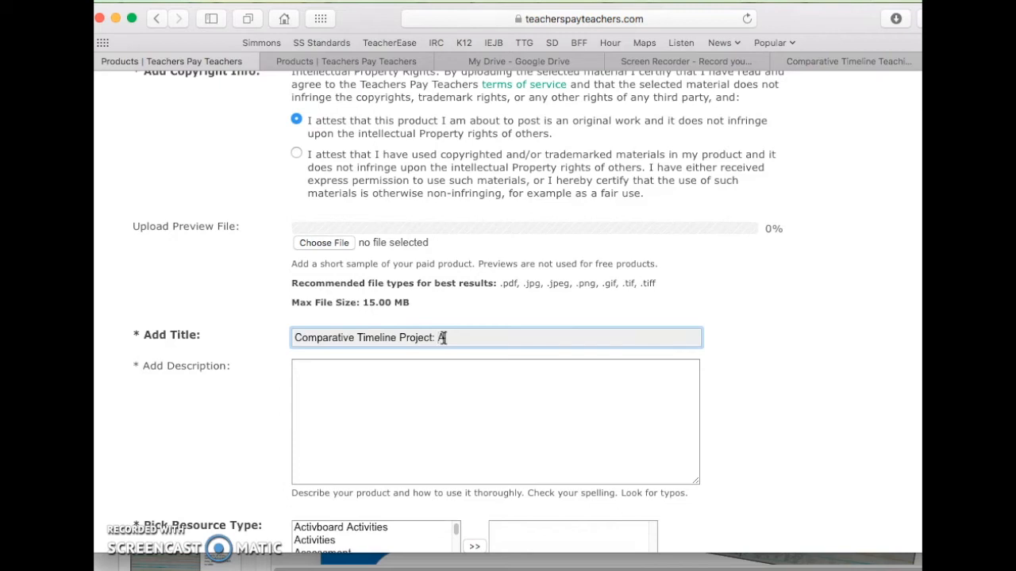
type("essment f")
left_click(439, 338)
type("History")
left_click(568, 337)
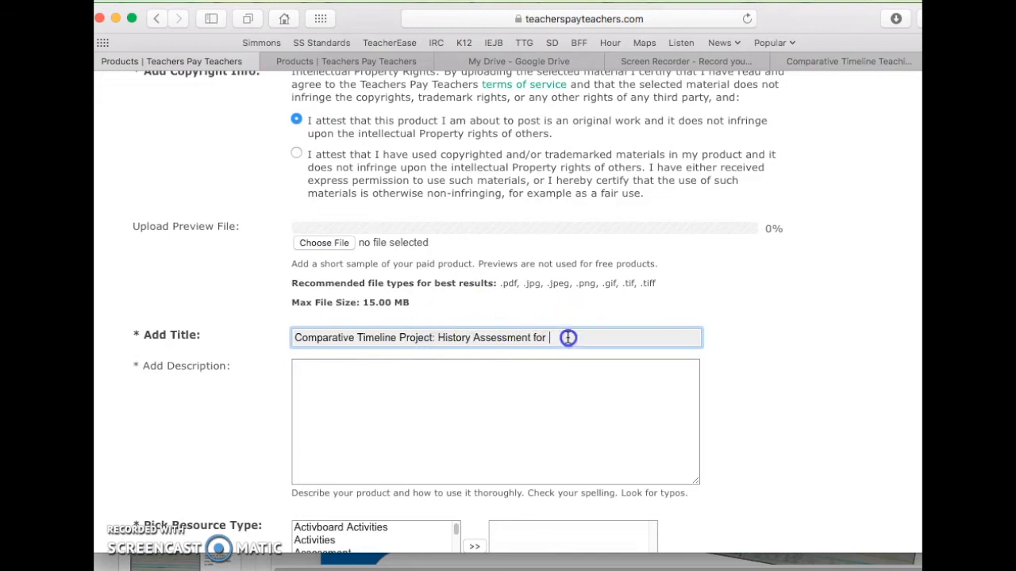
Complete the product title with the words "a Thematic Approach"
type("a e Theme")
key("BackSpace")
key("BackSpace")
key("BackSpace")
key("BackSpace")
key("BackSpace")
key("BackSpace")
key("BackSpace")
type("ic Approach")
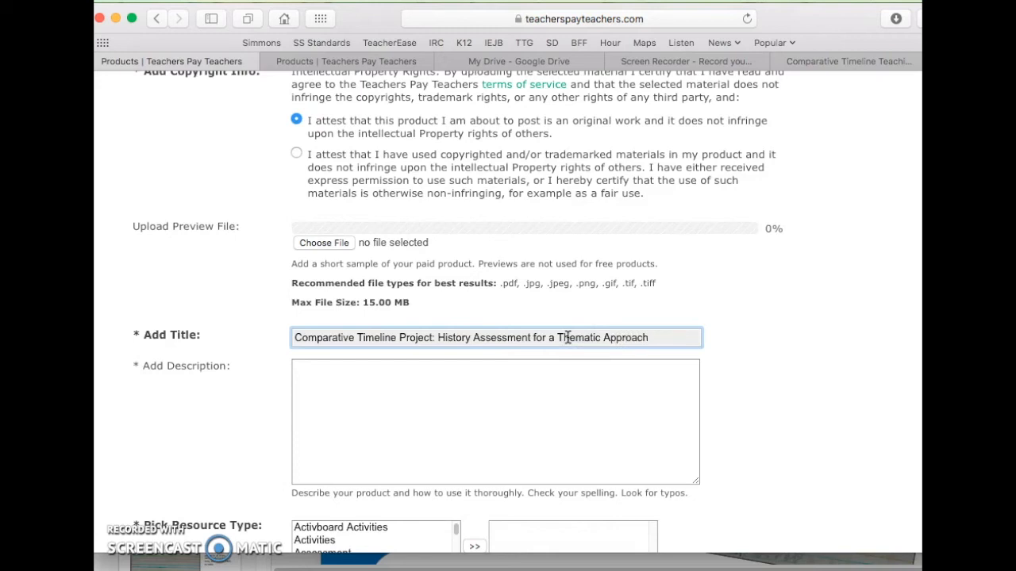
Reword the end of the product title to "for the Thematic Classroom"
left_click(552, 340)
left_click(537, 340)
left_click(531, 339)
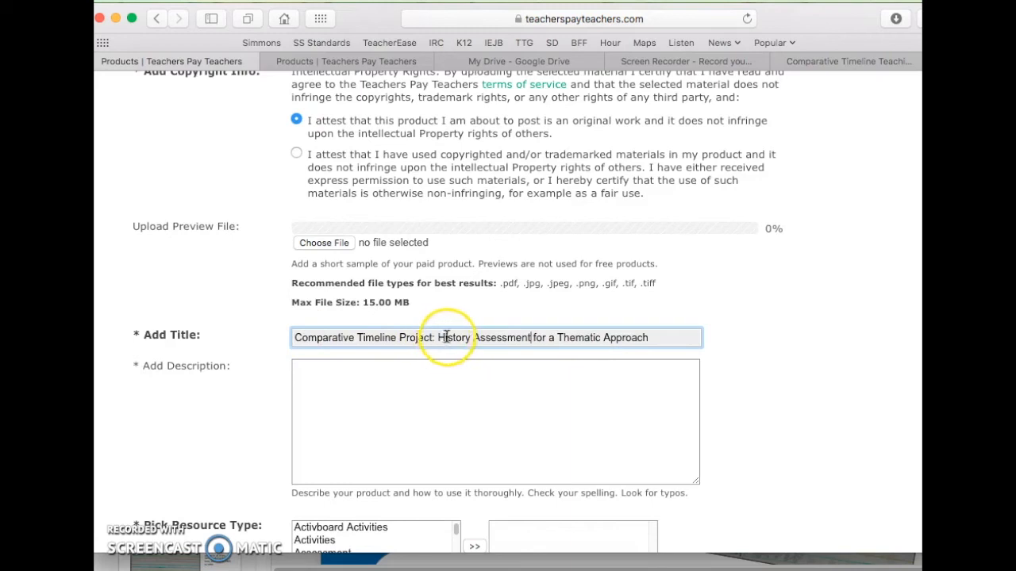
left_click(514, 334)
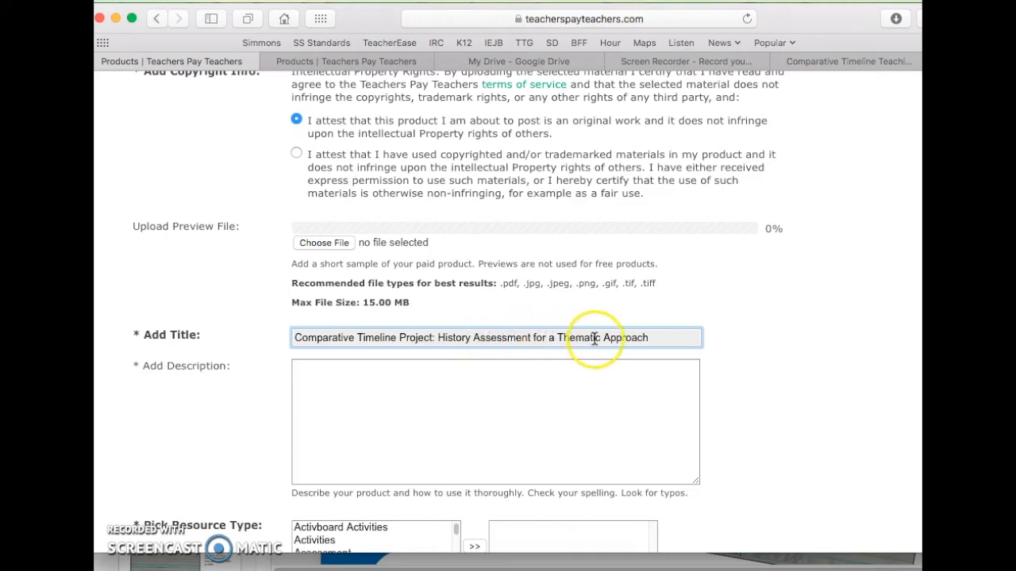
left_click(555, 337)
key("BackSpace")
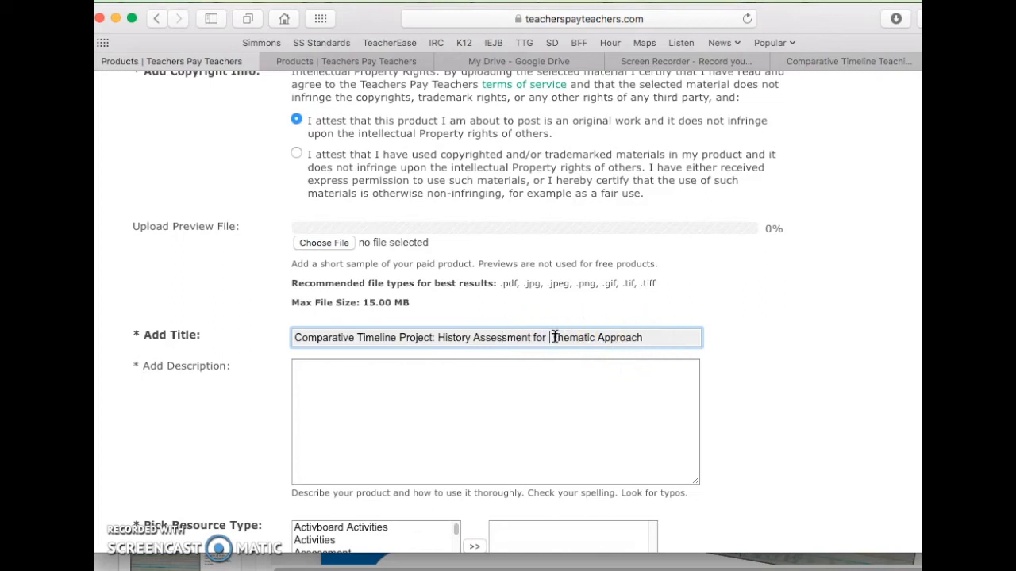
type("the")
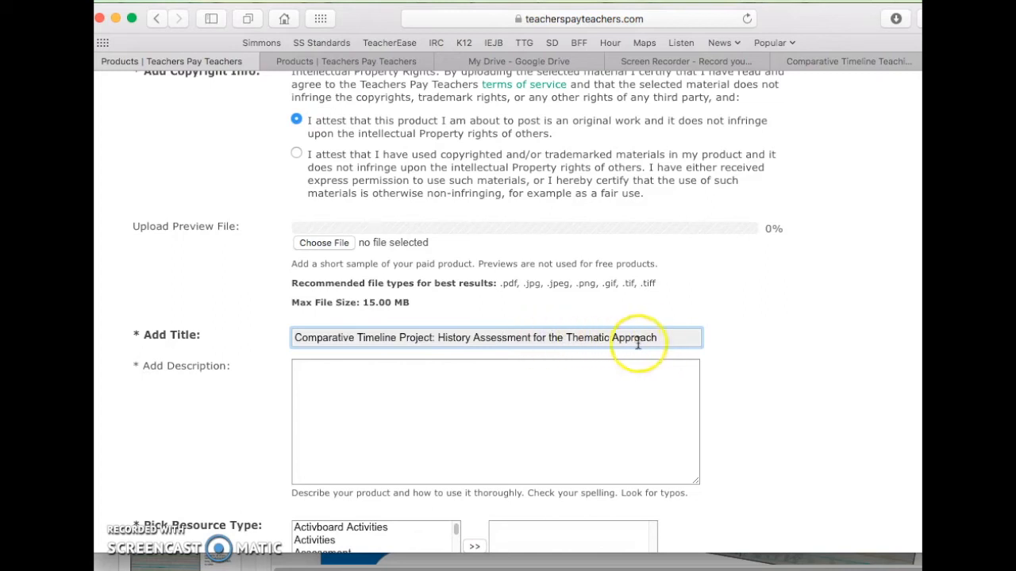
left_click_drag(658, 333, 613, 337)
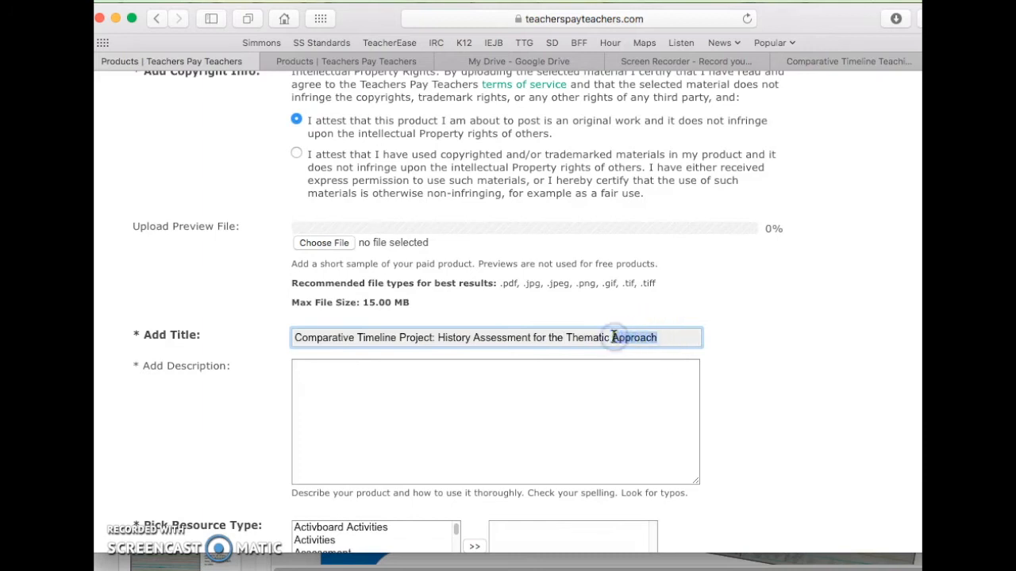
type("c Classroom")
Switch to the Comparative Timelines presentation in PowerPoint and copy the Teacher Guide and Traditional Vs. Comparative Timeline text from slide 2
left_click(537, 397)
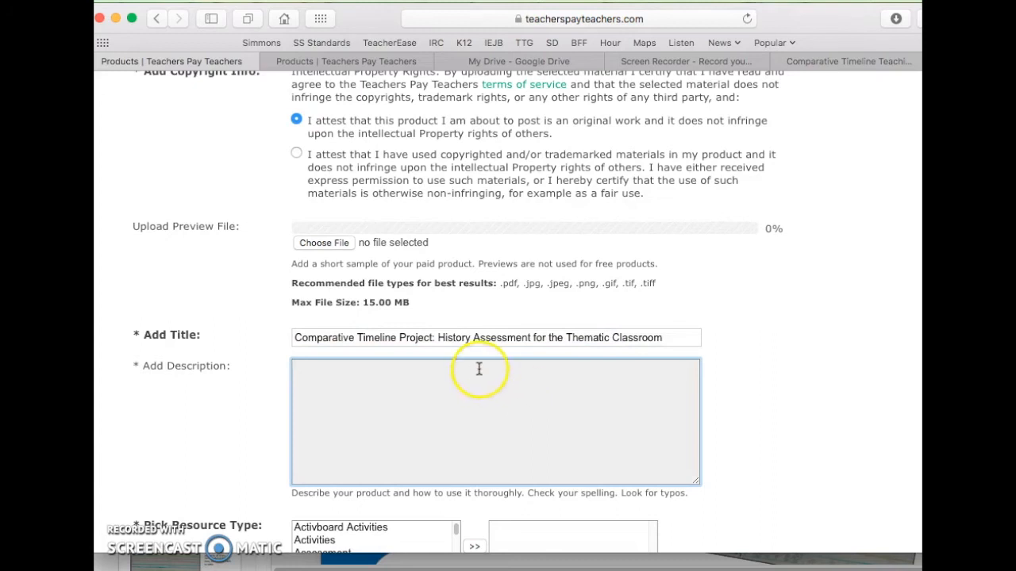
left_click_drag(361, 18, 366, 19)
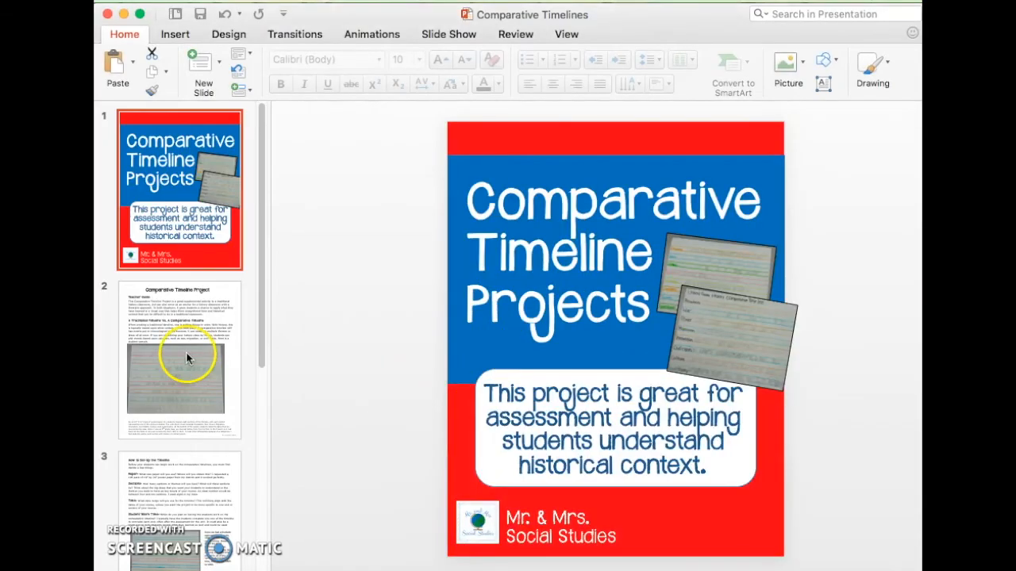
left_click(186, 354)
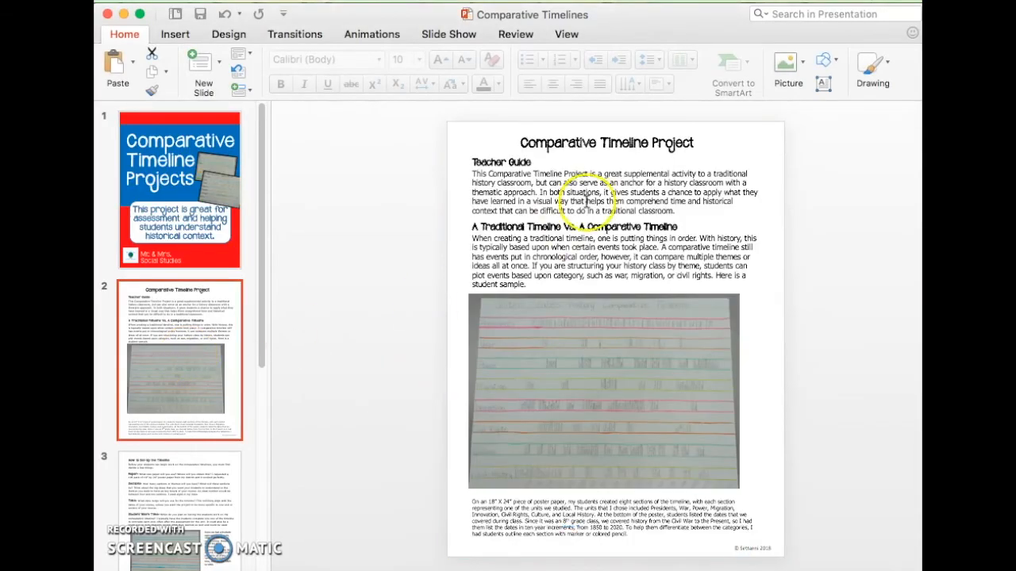
left_click(585, 195)
left_click_drag(685, 212, 505, 186)
left_click(562, 266)
left_click(521, 269)
left_click(535, 284)
left_click_drag(535, 284, 460, 161)
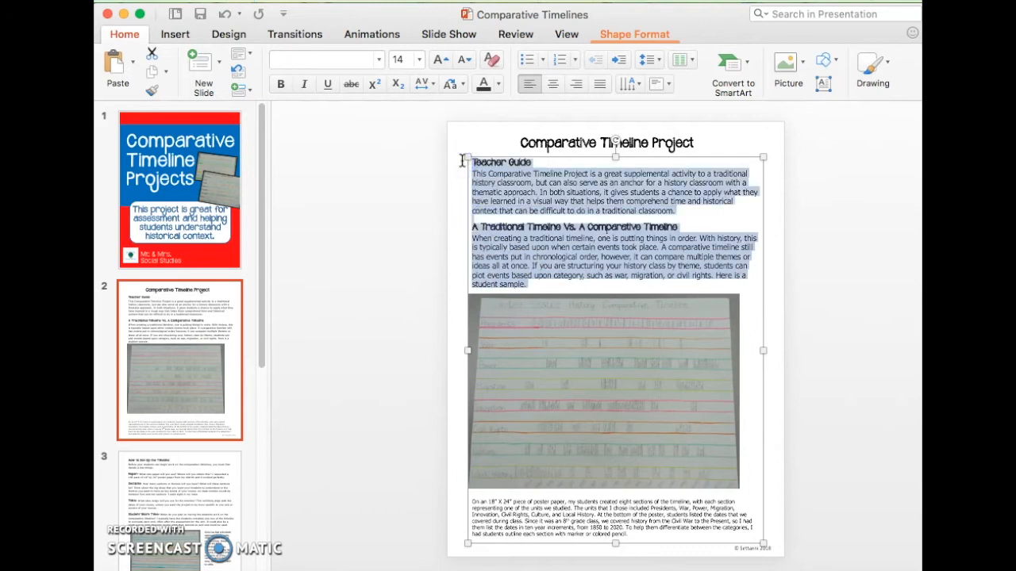
Return to the upload form, paste the copied text as the product description, and delete its opening Teacher Guide heading
left_click(526, 184)
left_click(124, 15)
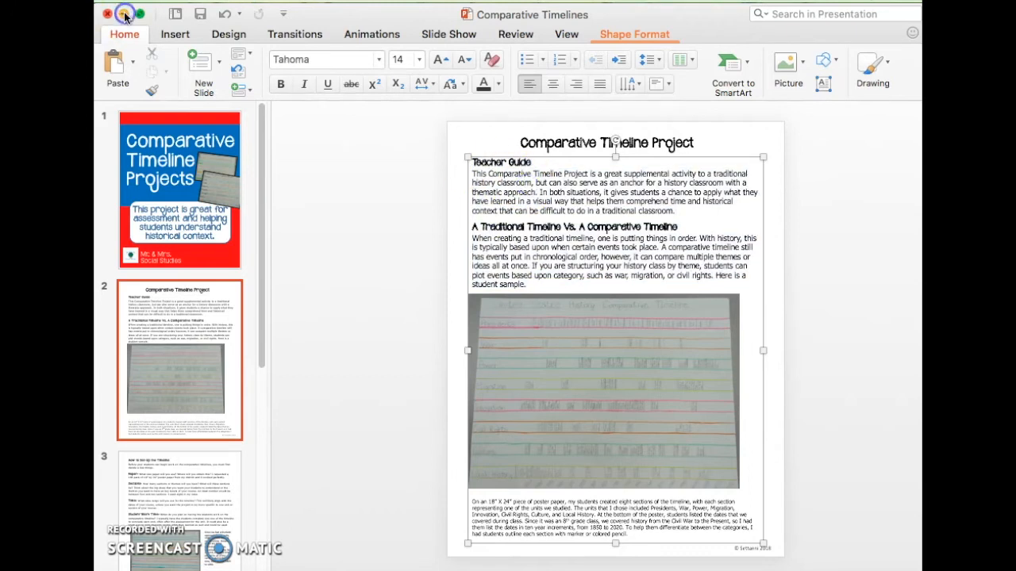
left_click(392, 423)
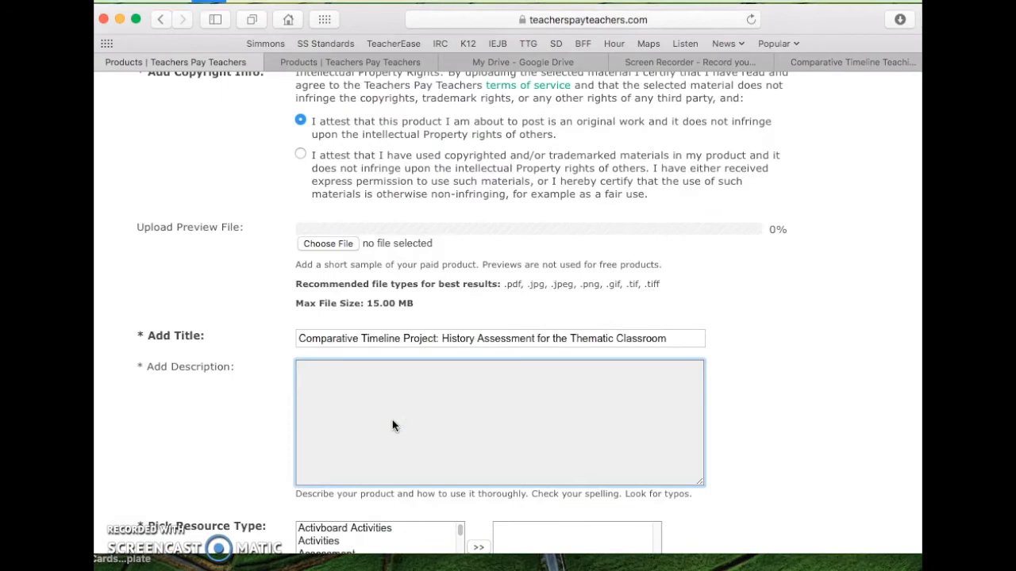
key("super+v")
scroll(392, 425, "up", 5)
left_click_drag(369, 369, 279, 369)
key("BackSpace")
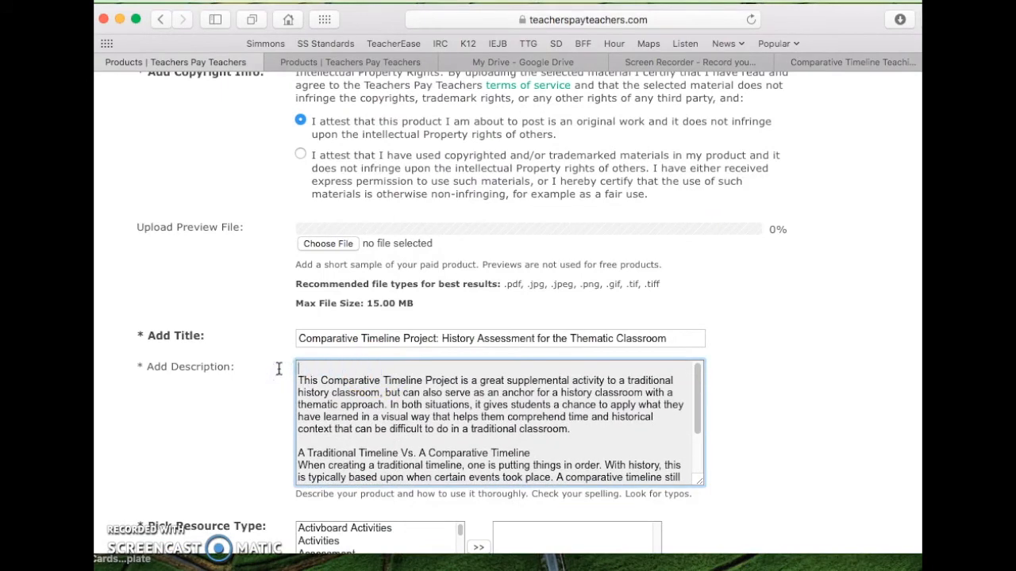
key("Delete")
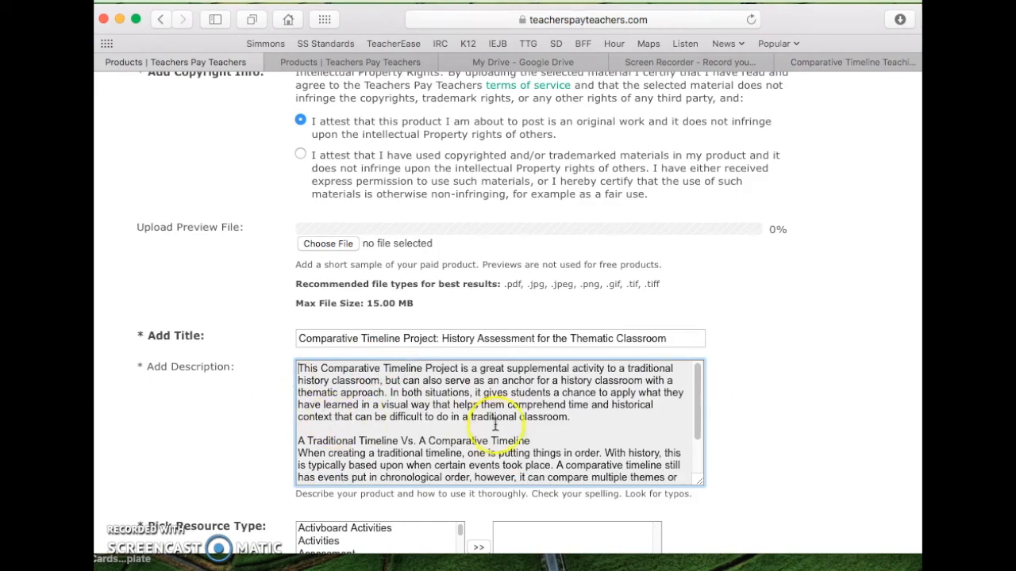
End the description with a paragraph saying the free product includes a teacher guide with samples, set-up tips and a student handout
scroll(415, 431, "down", 5)
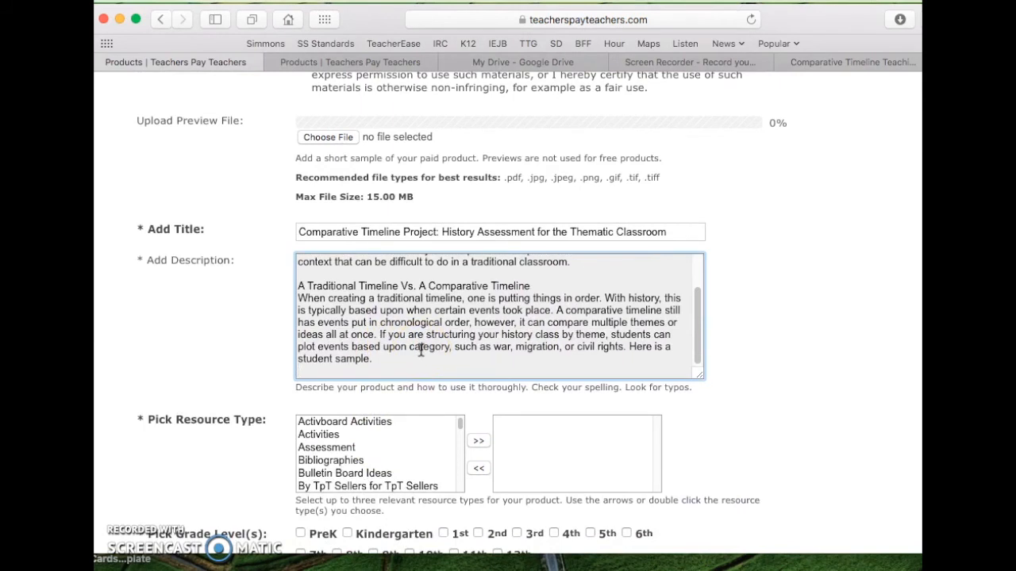
key("Return")
key("Return")
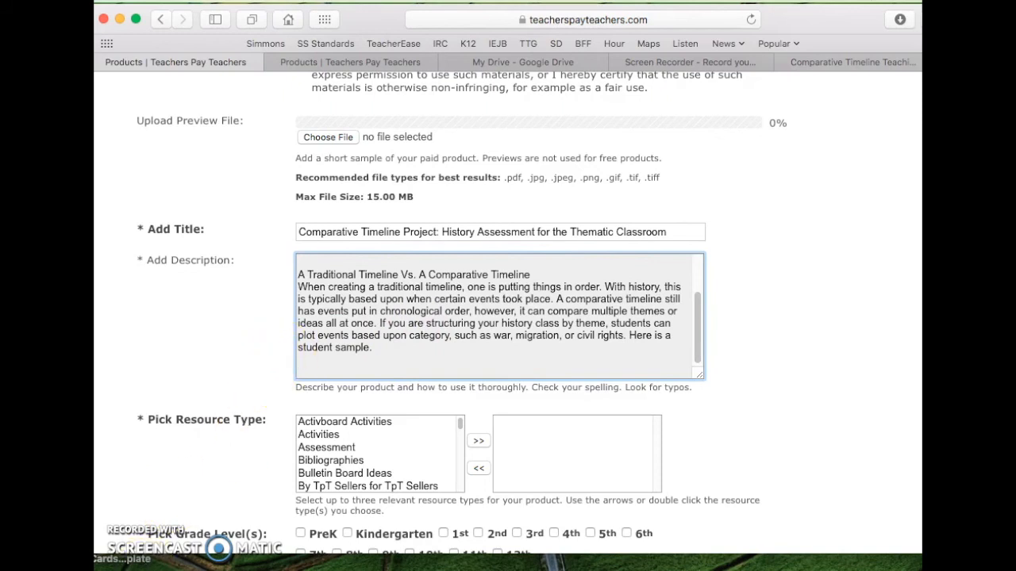
type("This free product includes a teacher guide with samples of comparative timelines, tips to set-up a comparative timeline, and a student handout that can be used to help your students create their comparative timeline.")
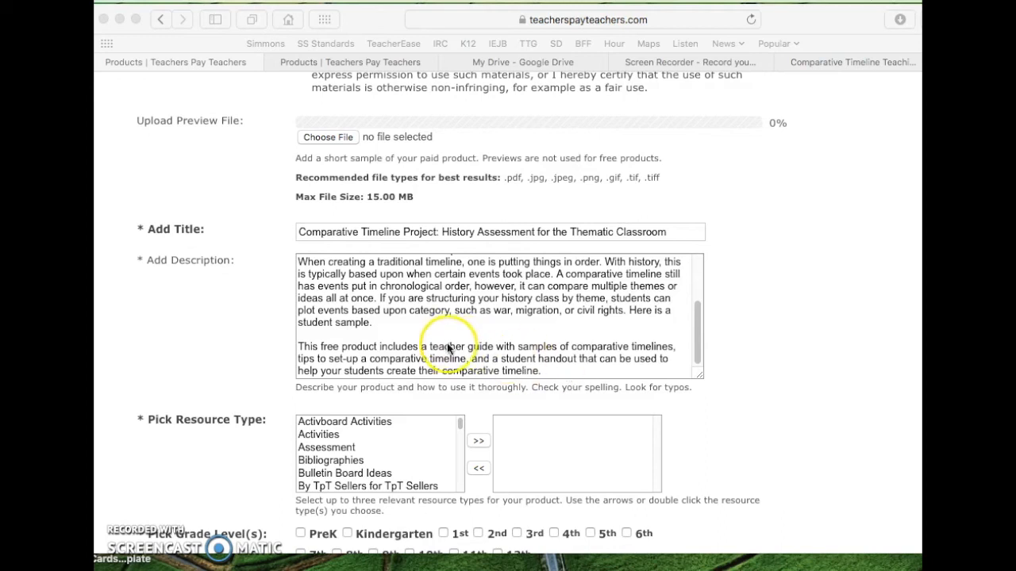
scroll(478, 358, "up", 2)
scroll(478, 358, "up", 2)
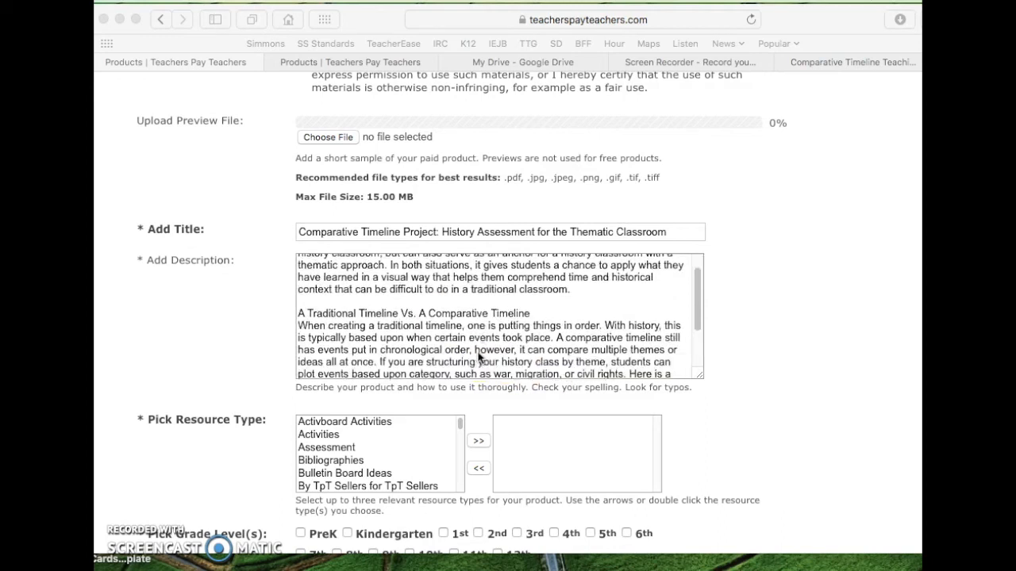
scroll(479, 358, "down", 4)
scroll(479, 357, "up", 6)
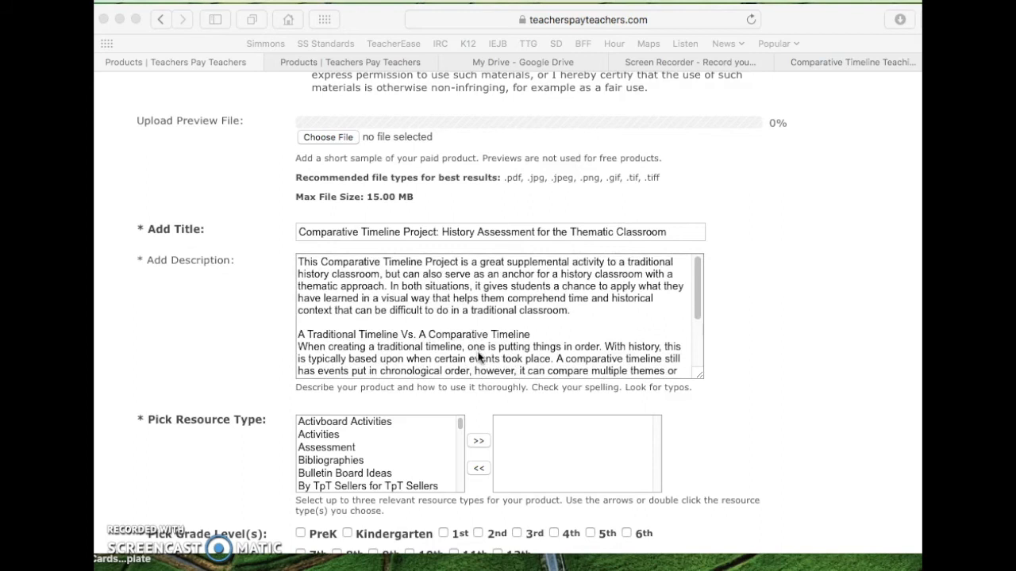
left_click(492, 274)
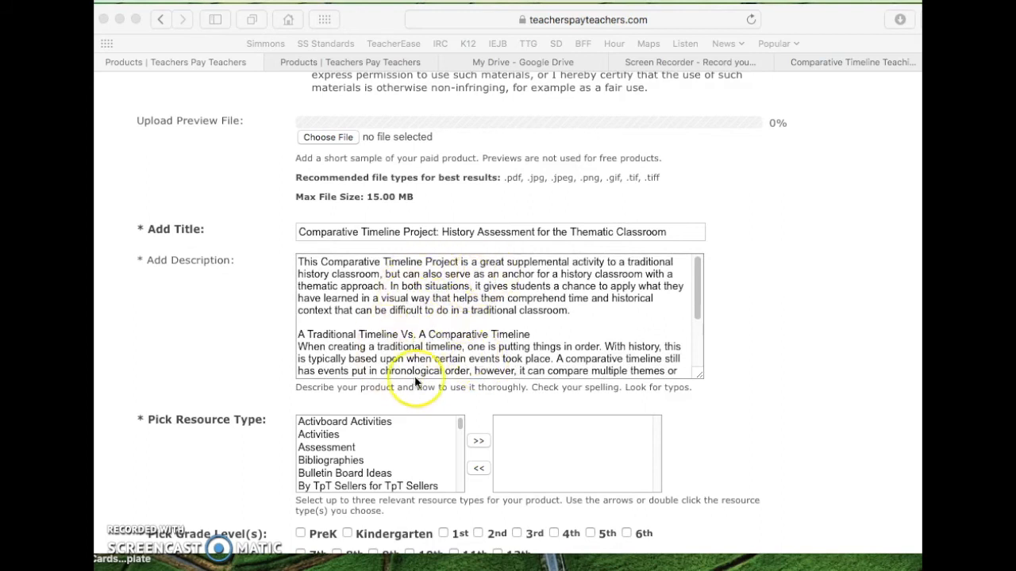
scroll(416, 381, "down", 5)
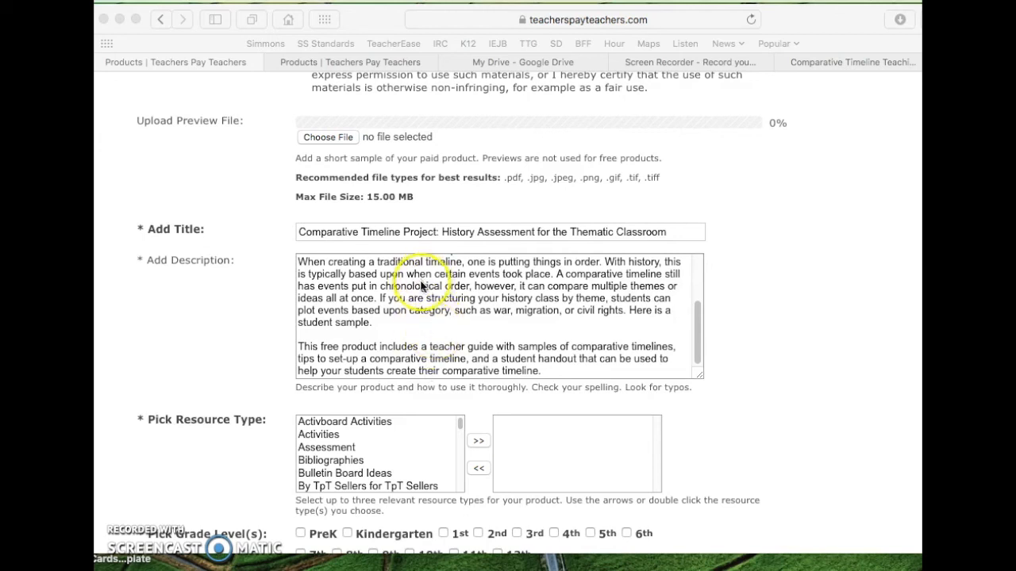
Add Assessment and Activities as resource types for the product
scroll(433, 329, "down", 5)
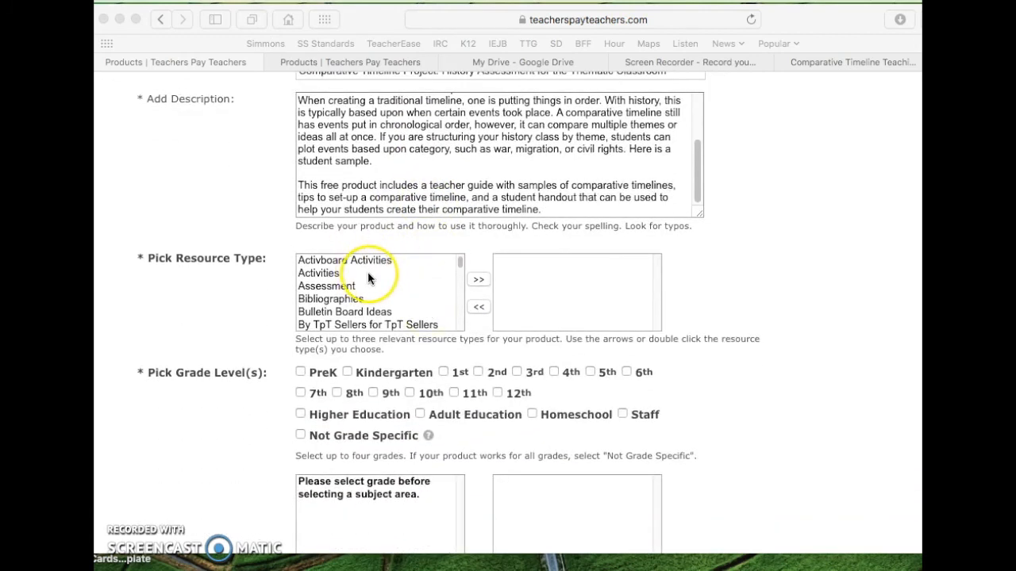
left_click(340, 280)
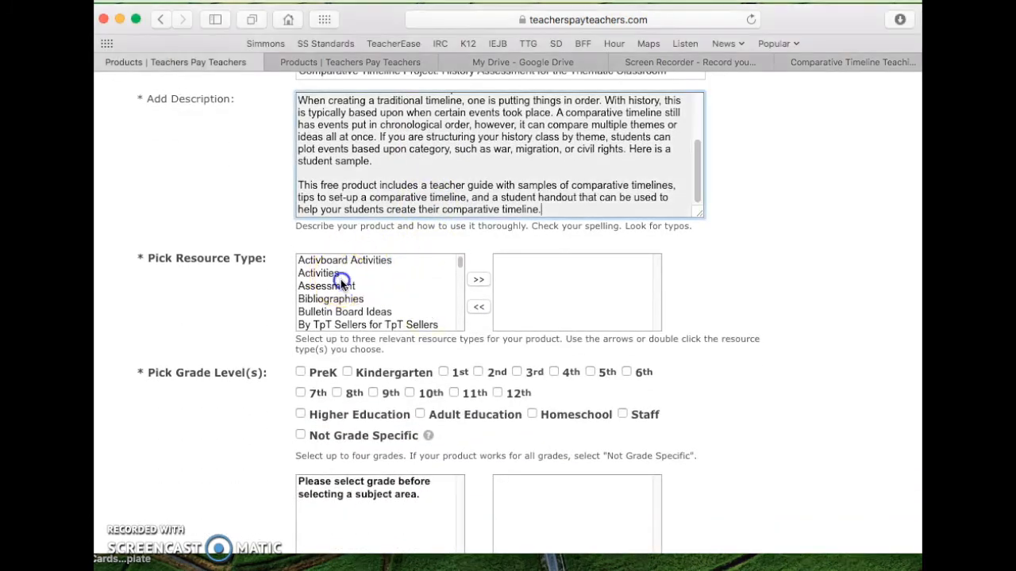
left_click(340, 281)
left_click(478, 279)
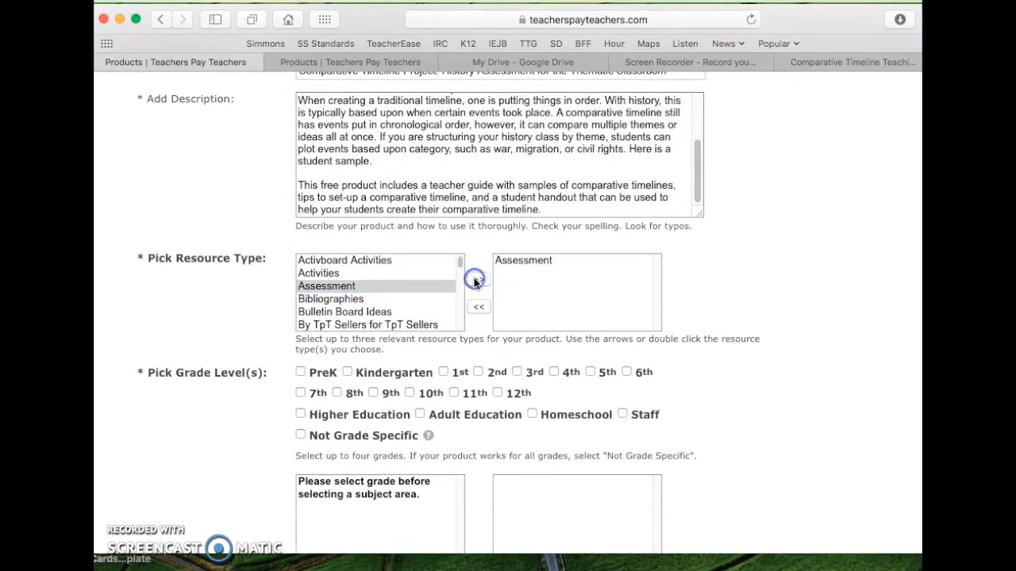
left_click(322, 273)
left_click(479, 280)
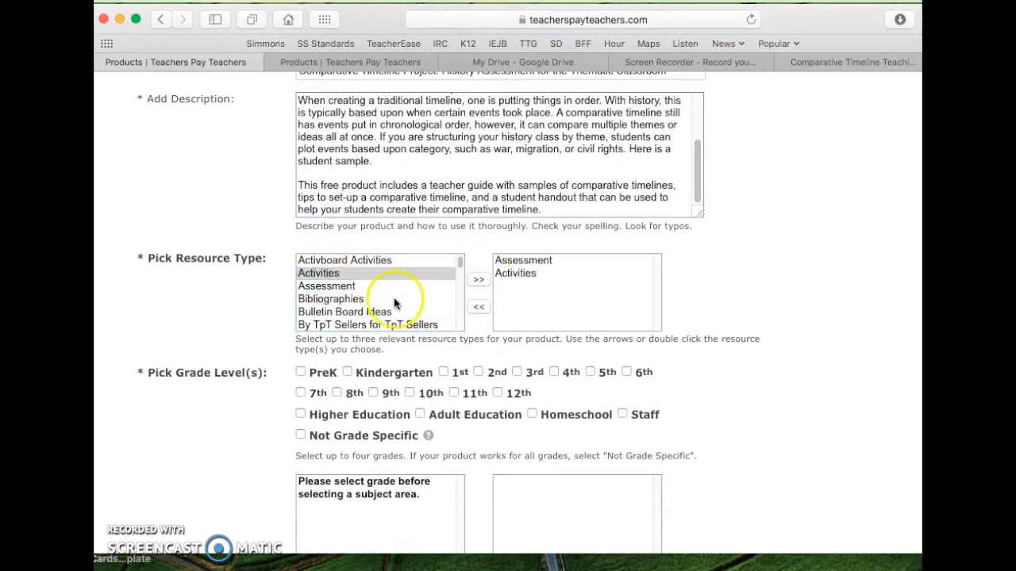
Add Graphic Organizers as the third resource type
scroll(393, 303, "down", 3)
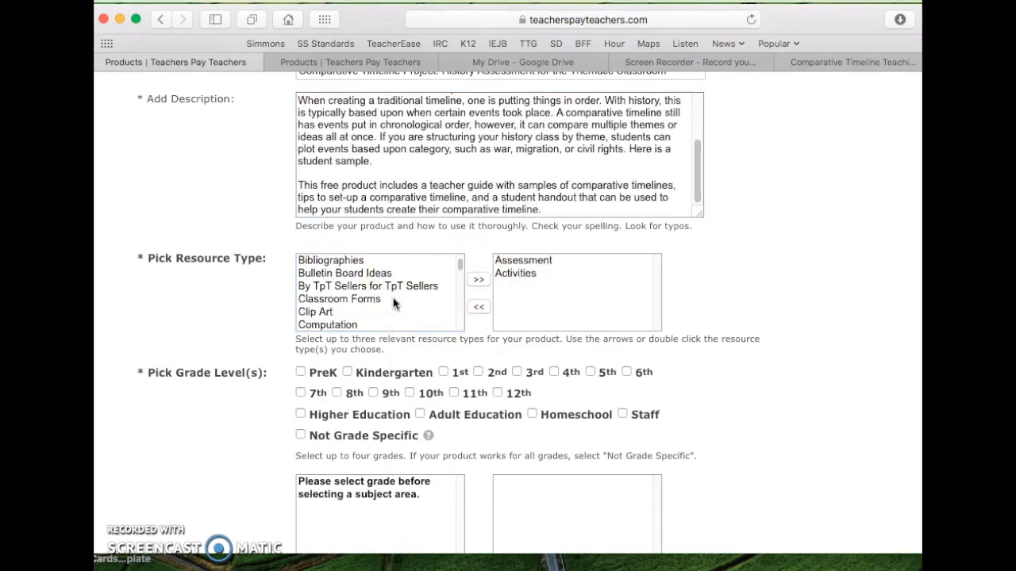
scroll(393, 300, "down", 6)
scroll(393, 298, "down", 4)
scroll(393, 297, "down", 1)
scroll(393, 298, "down", 1)
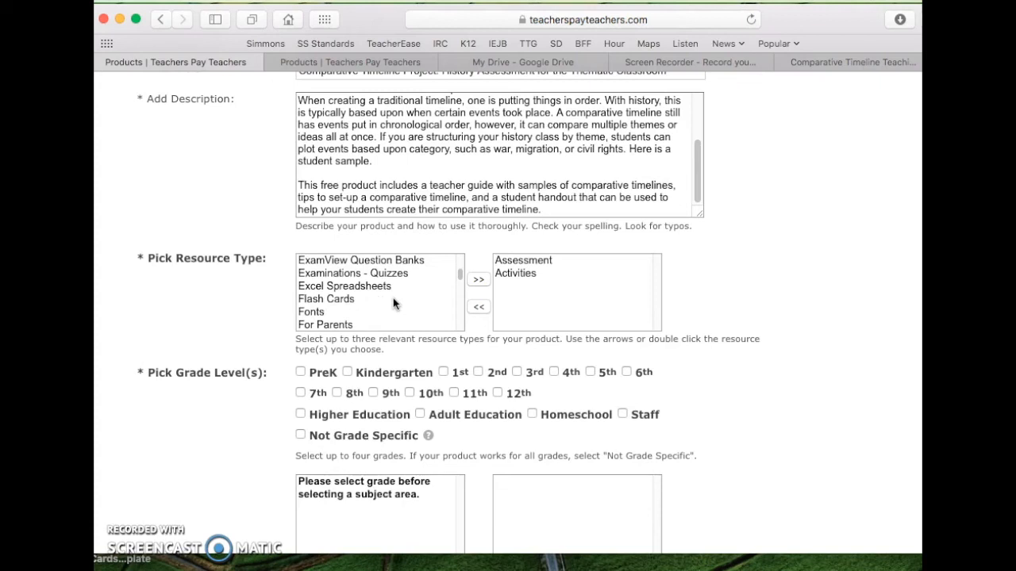
scroll(393, 301, "down", 7)
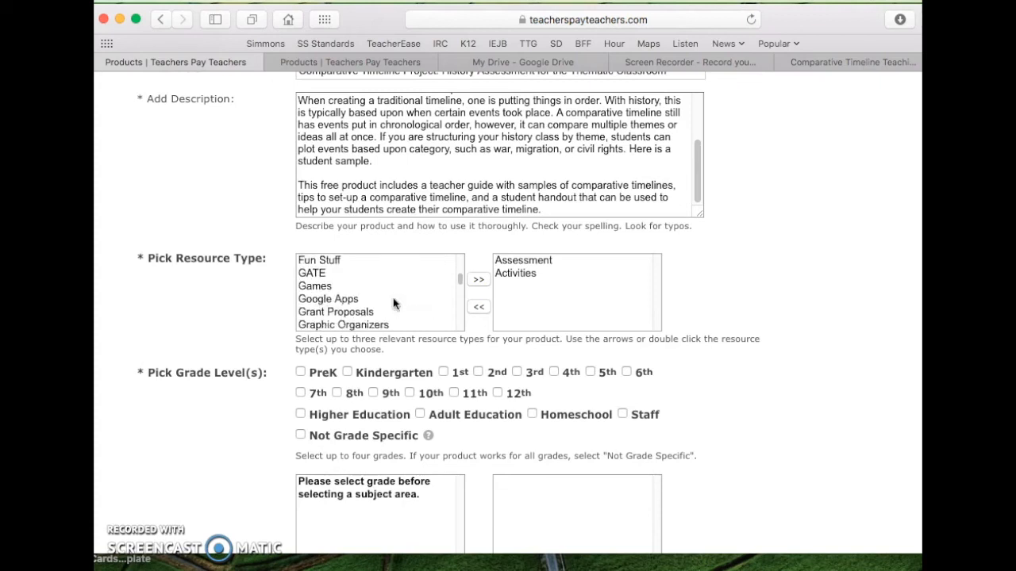
scroll(393, 302, "down", 3)
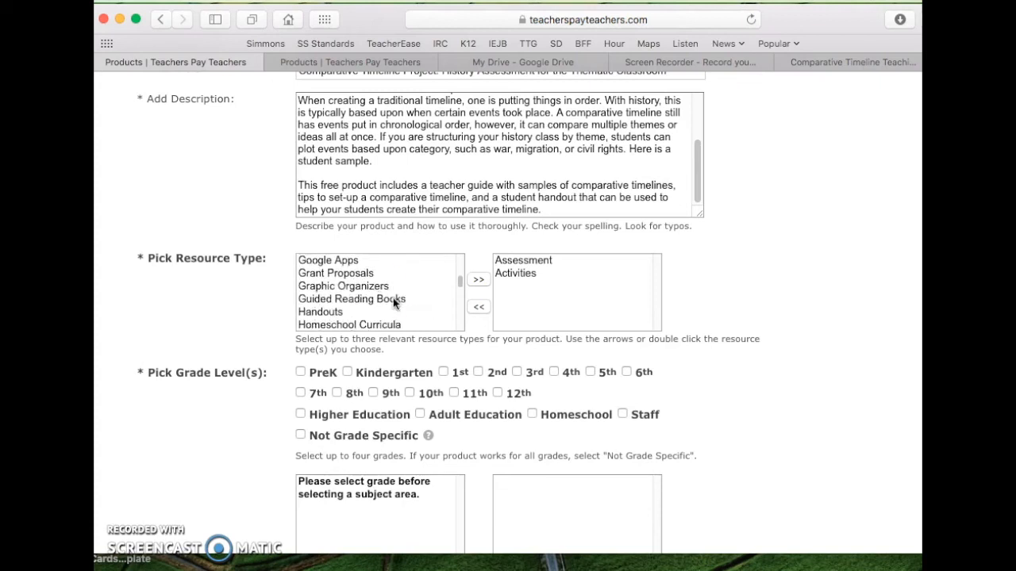
left_click(373, 288)
left_click(479, 280)
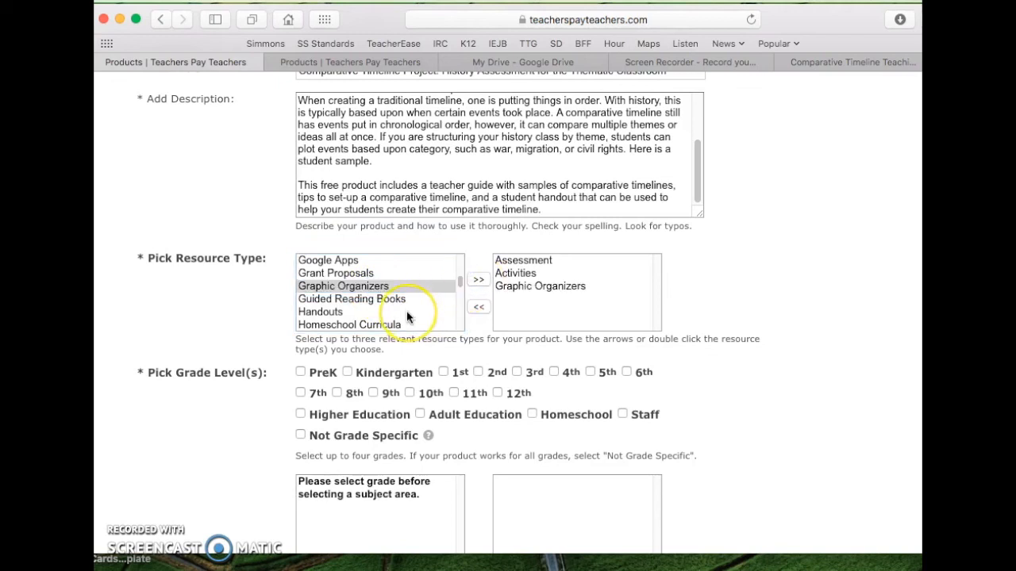
Remove Activities from the chosen resource types and add Posters in its place
scroll(407, 317, "down", 2)
scroll(407, 317, "down", 15)
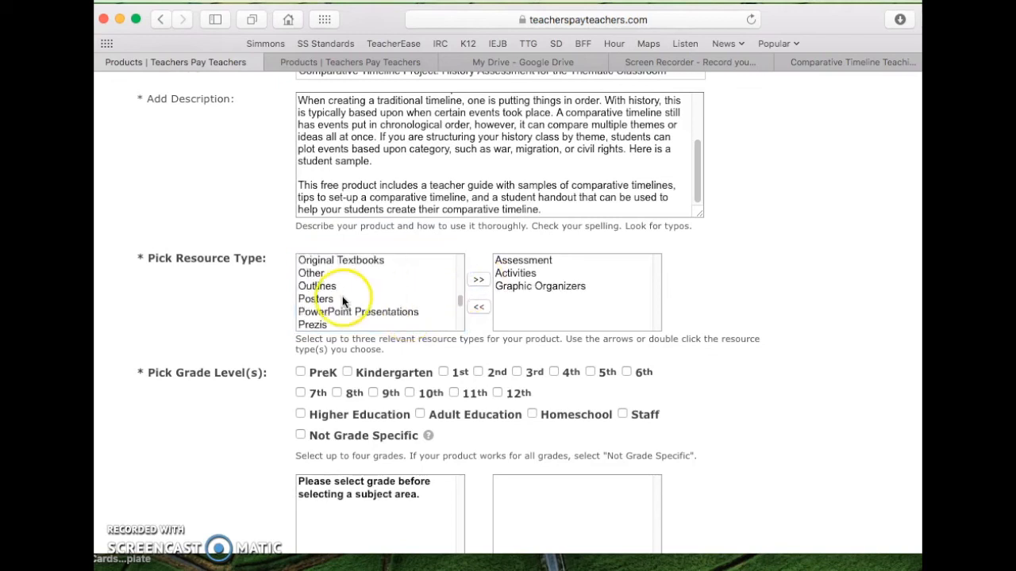
left_click(519, 273)
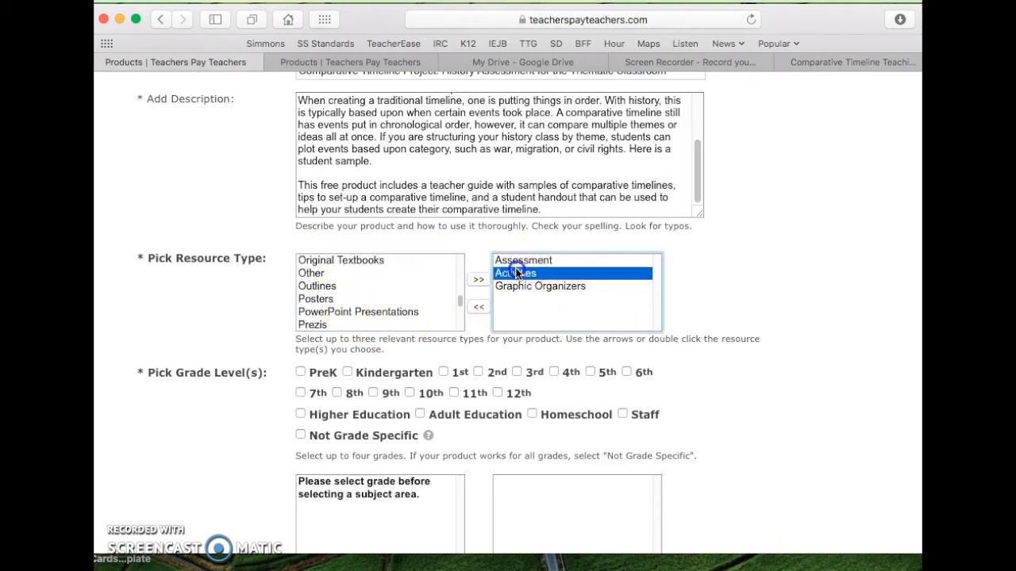
left_click(479, 308)
left_click(358, 300)
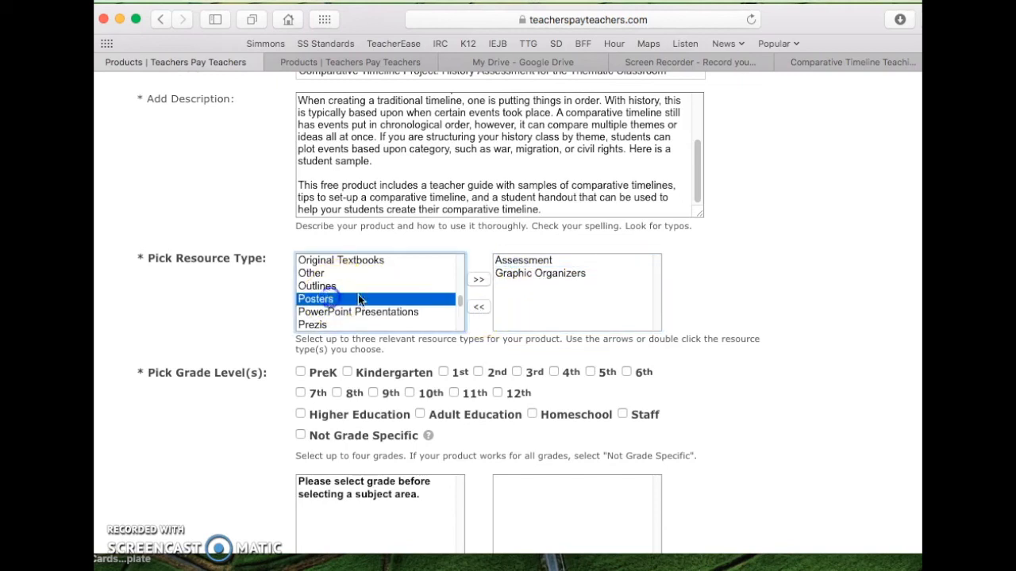
left_click(480, 283)
Replace the Graphic Organizers and Posters resource types with Thematic Unit Plans
scroll(401, 299, "down", 3)
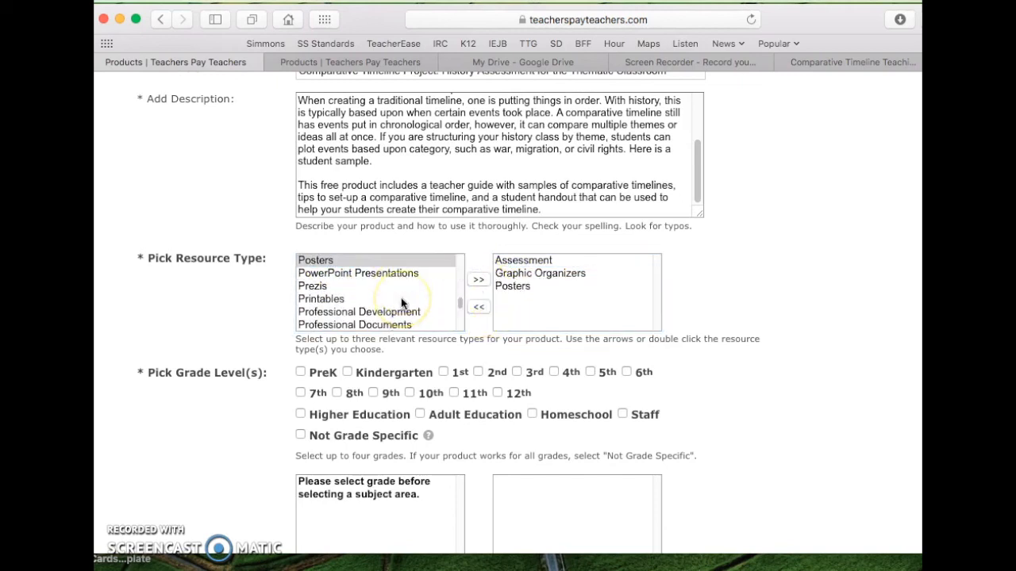
scroll(400, 297, "down", 4)
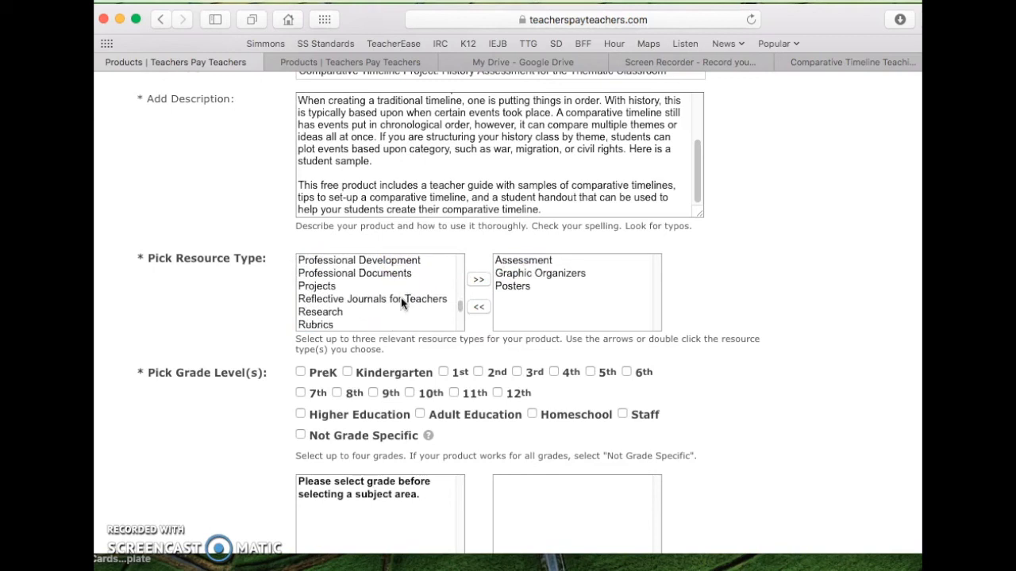
left_click(521, 274)
left_click(478, 308)
left_click(331, 286)
double_click(329, 278)
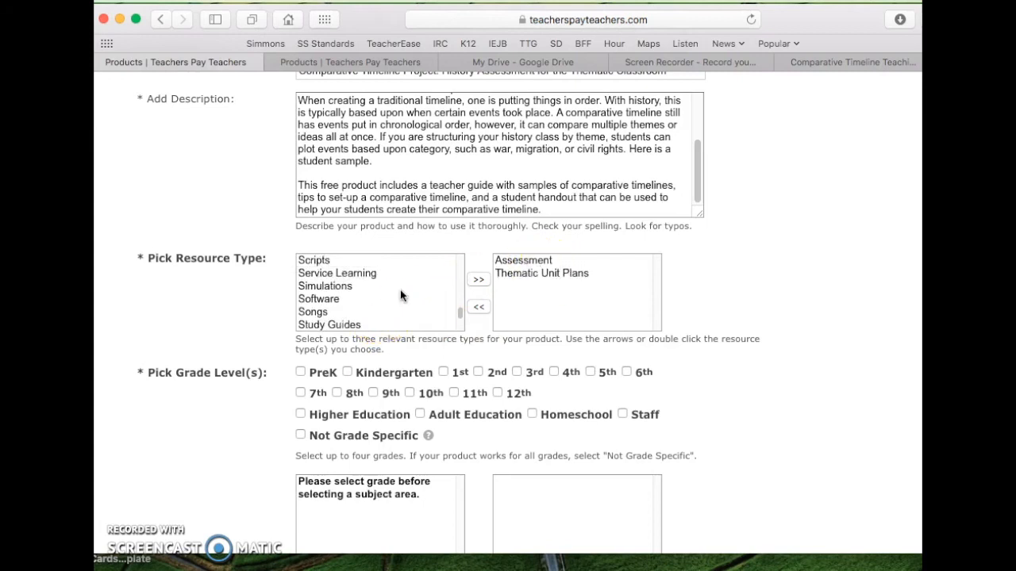
Add Projects to the chosen resource types
scroll(400, 295, "up", 1)
scroll(400, 295, "up", 4)
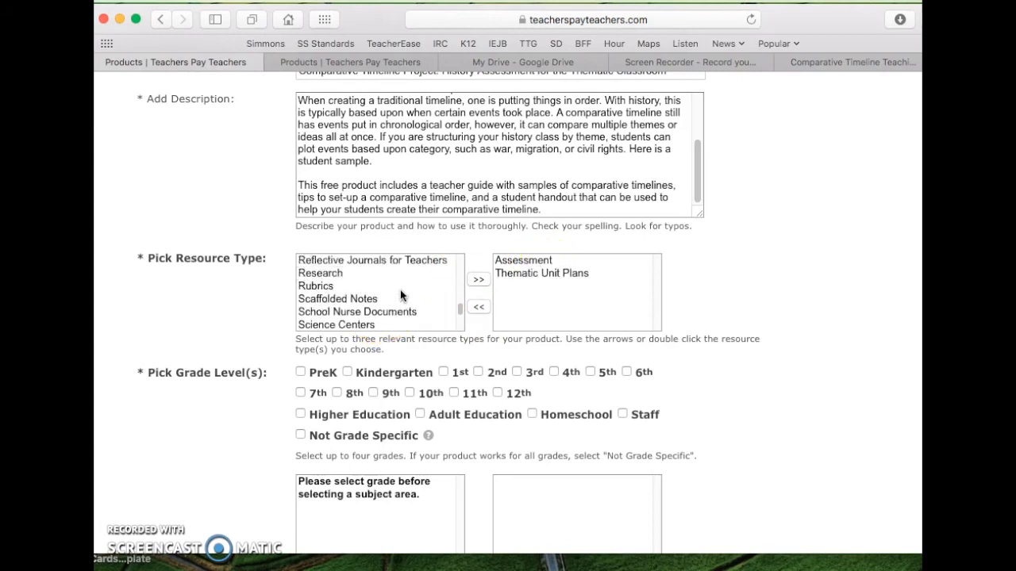
left_click(312, 288)
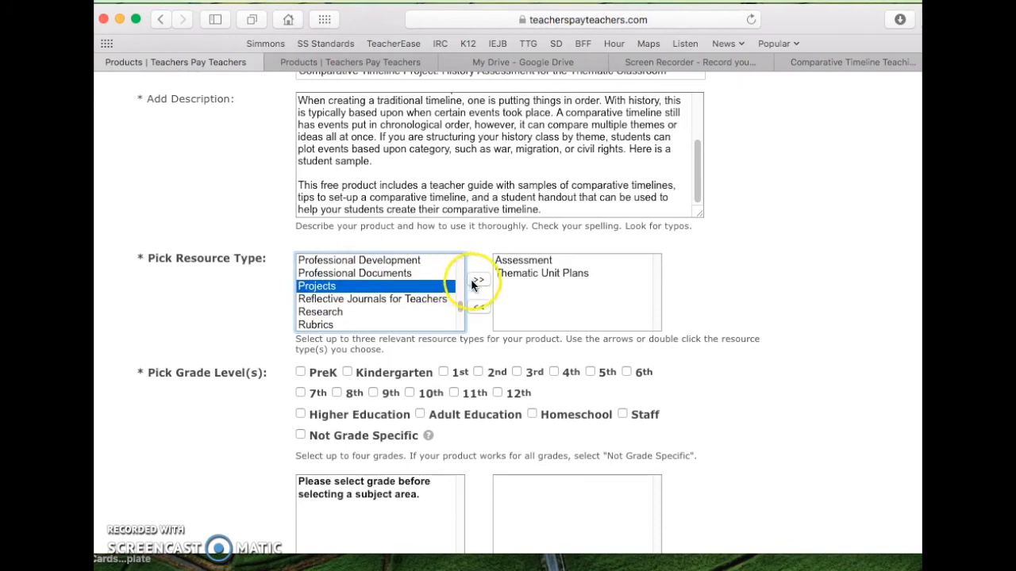
left_click(478, 280)
Mark the product for every grade level from 6th through 12th
scroll(426, 377, "down", 4)
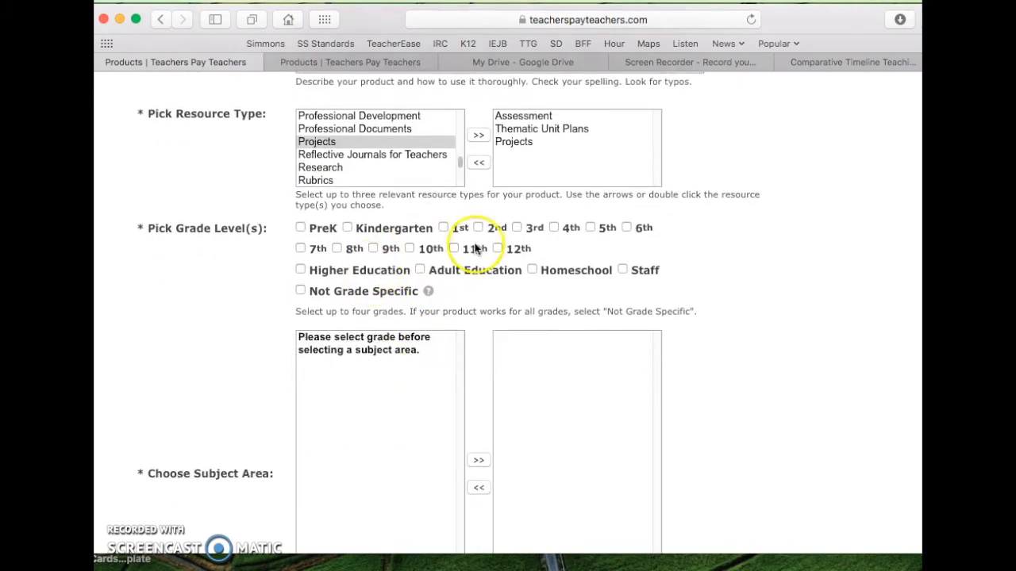
scroll(571, 251, "down", 1)
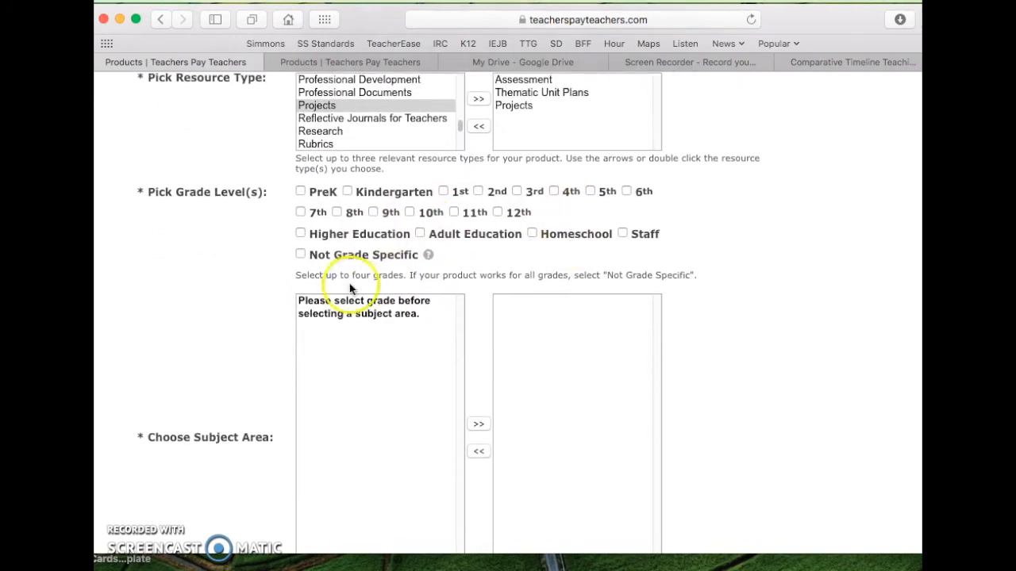
left_click(626, 191)
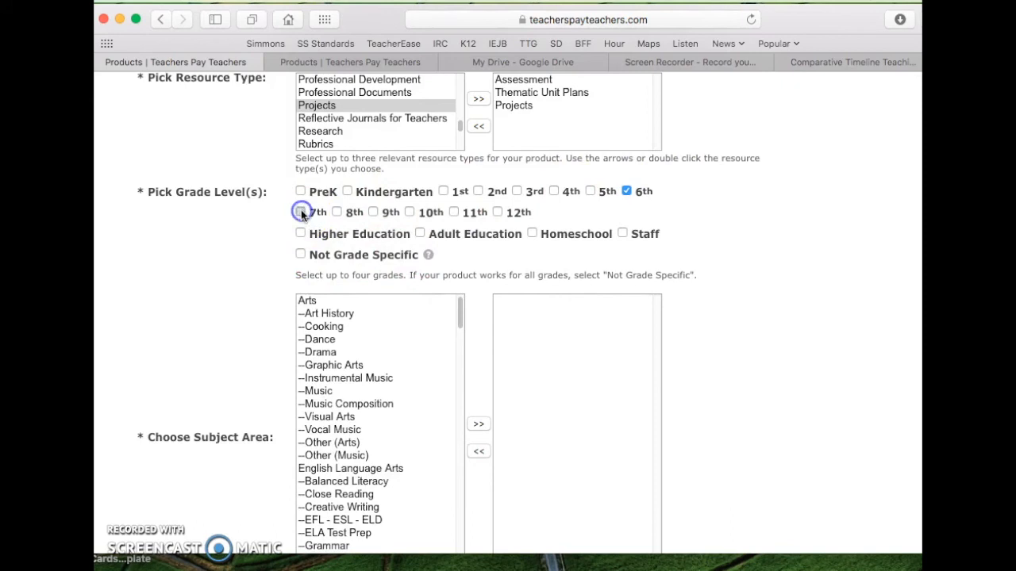
left_click(336, 212)
left_click(373, 212)
left_click(413, 213)
left_click(453, 211)
left_click(497, 213)
Add Social Studies - History as a subject area for the product
scroll(220, 278, "down", 3)
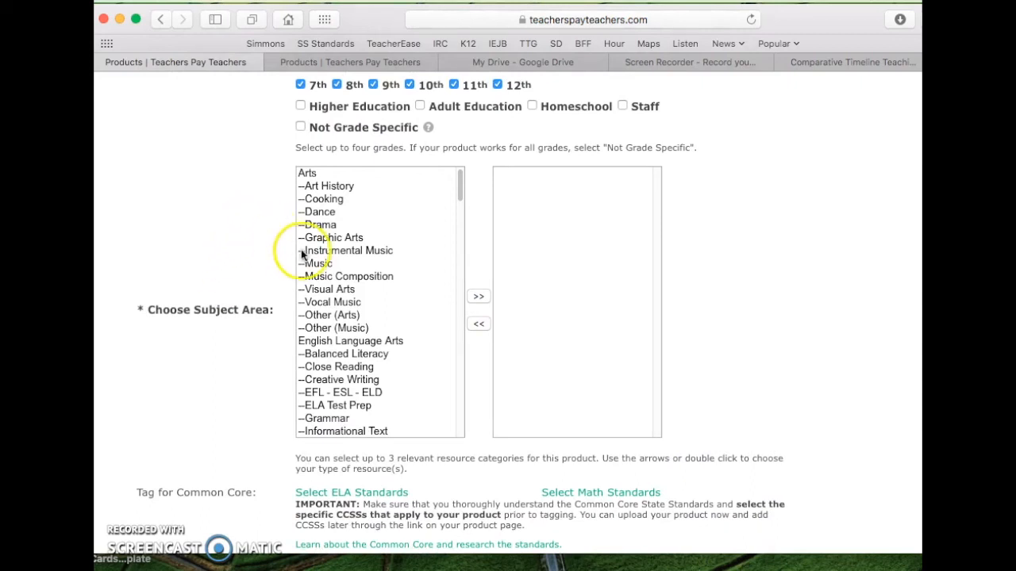
scroll(369, 261, "down", 2)
scroll(372, 274, "down", 15)
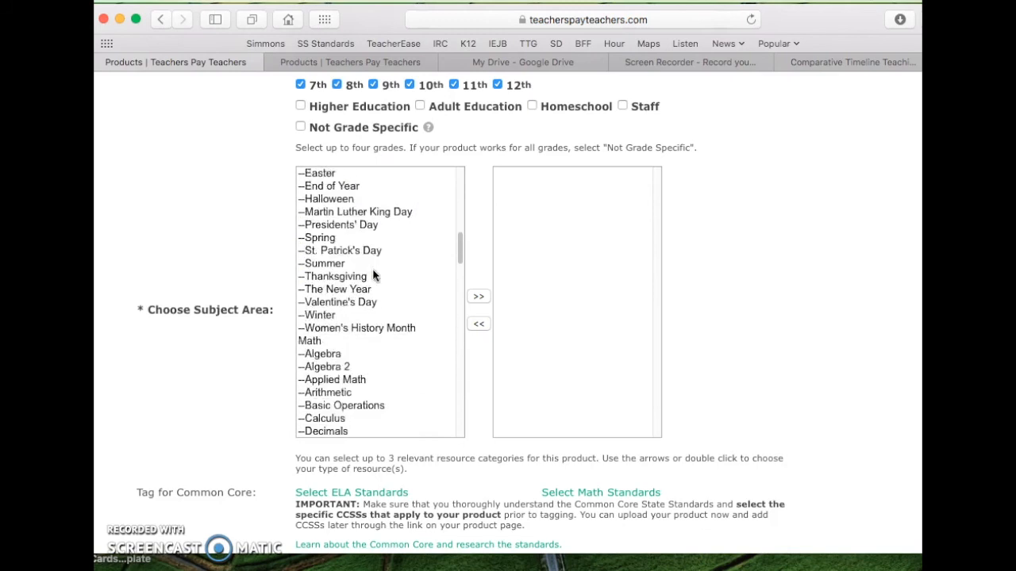
scroll(373, 275, "down", 9)
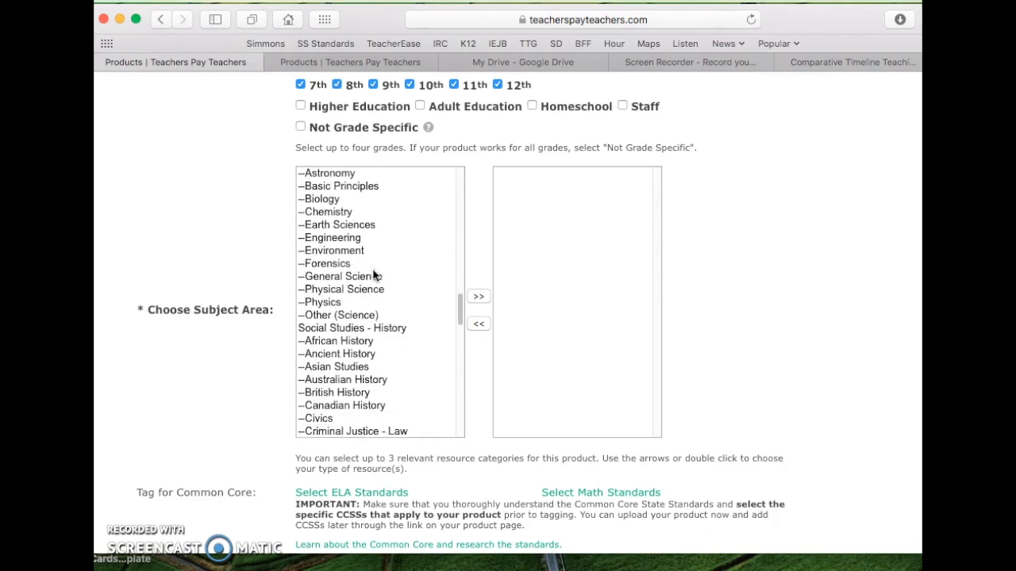
scroll(373, 274, "down", 2)
left_click(370, 265)
left_click(479, 296)
scroll(333, 373, "down", 2)
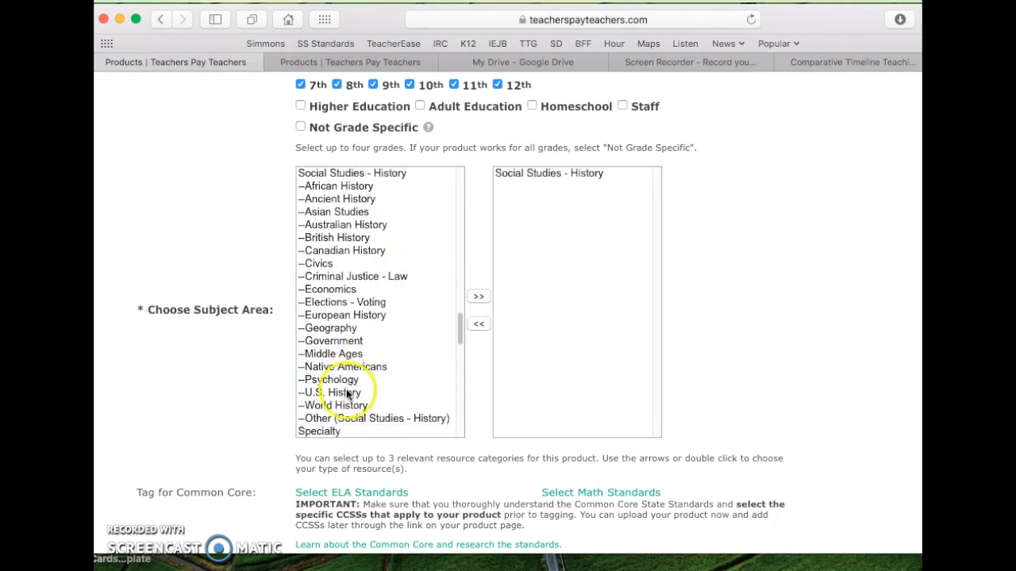
Add U.S. History and World History to the product's chosen subject areas
left_click(347, 393)
left_click(478, 296)
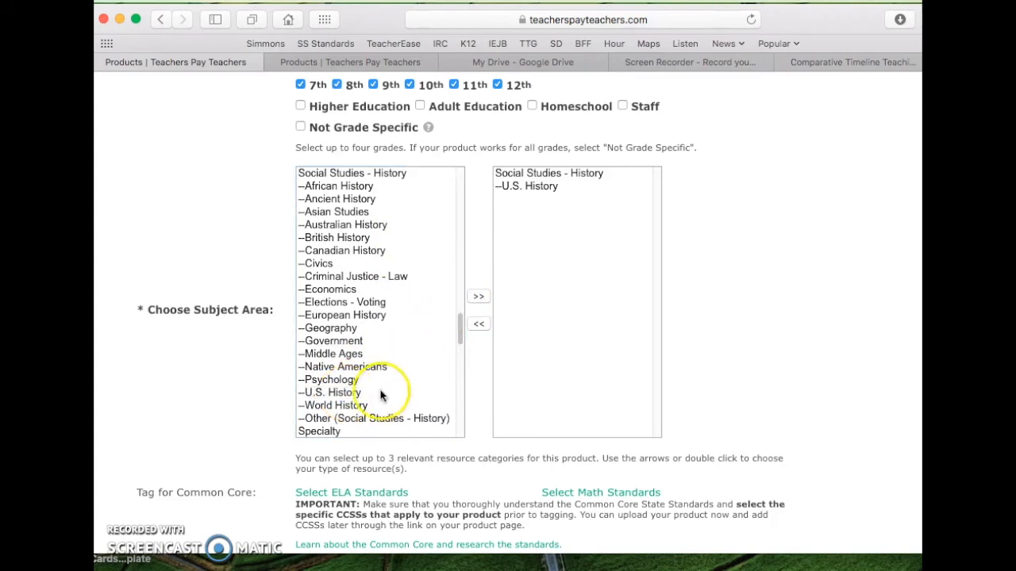
left_click(362, 406)
left_click(479, 296)
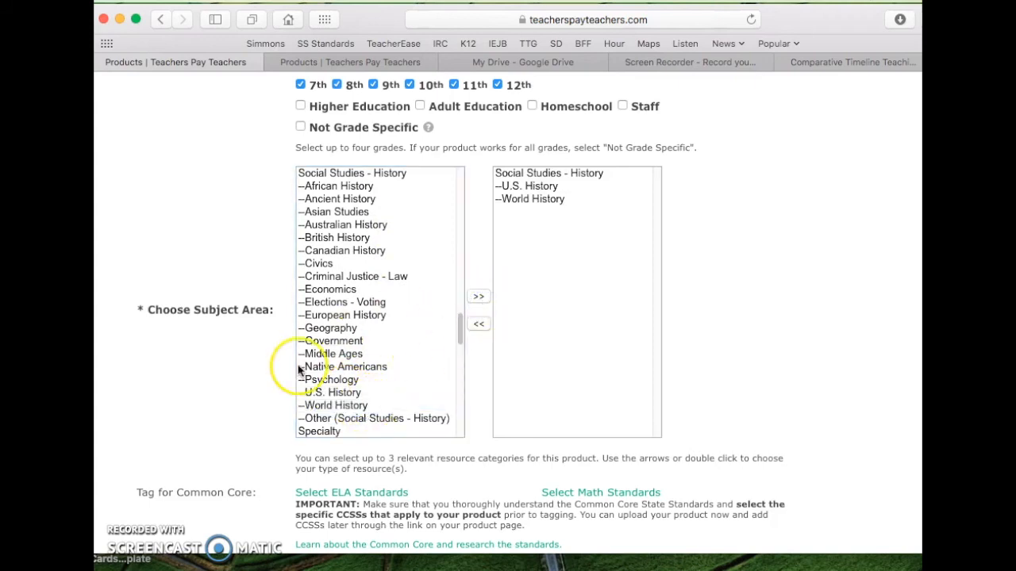
Set the product's teaching duration to 1 Year
scroll(239, 405, "down", 5)
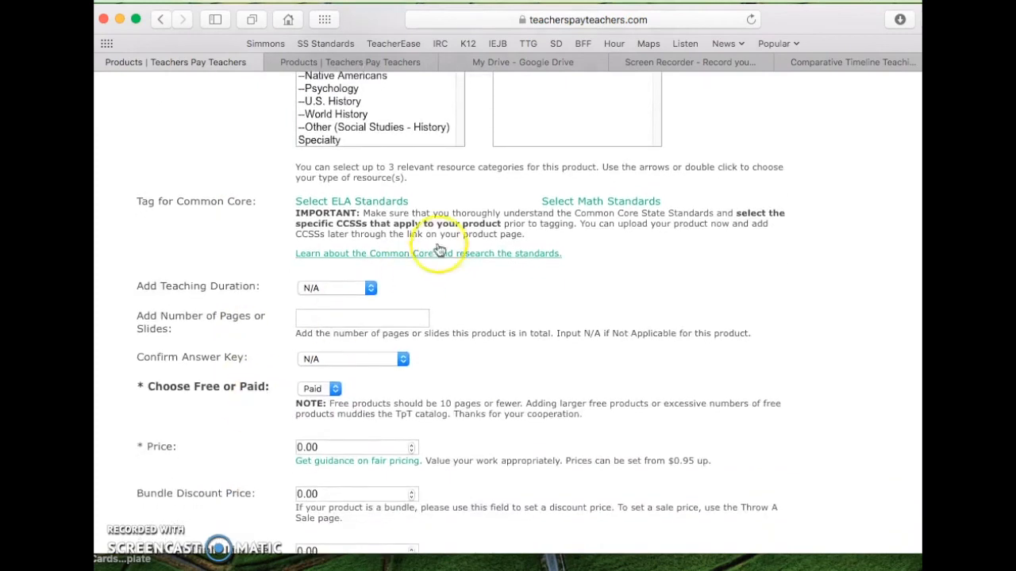
scroll(476, 205, "down", 2)
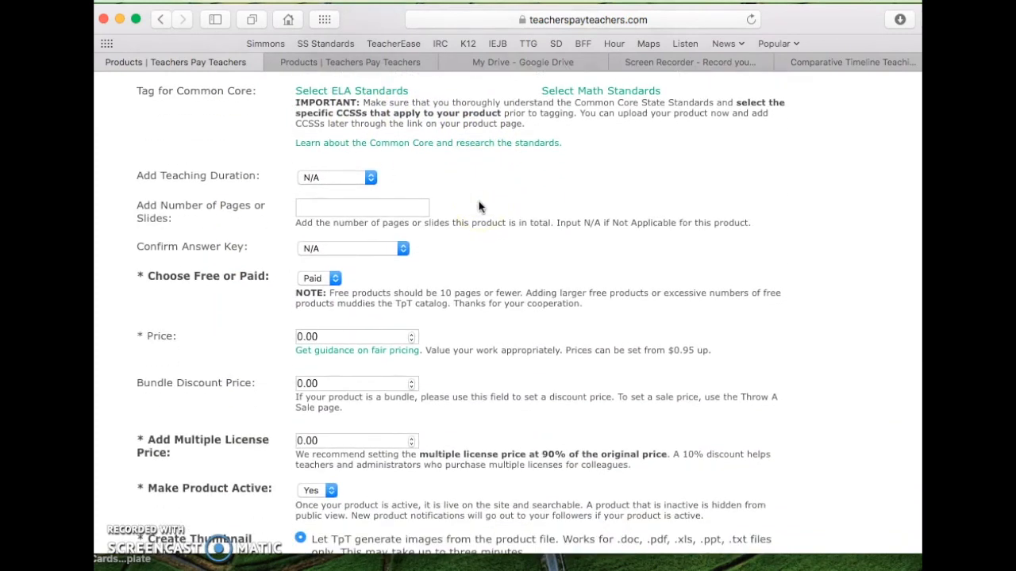
left_click(354, 174)
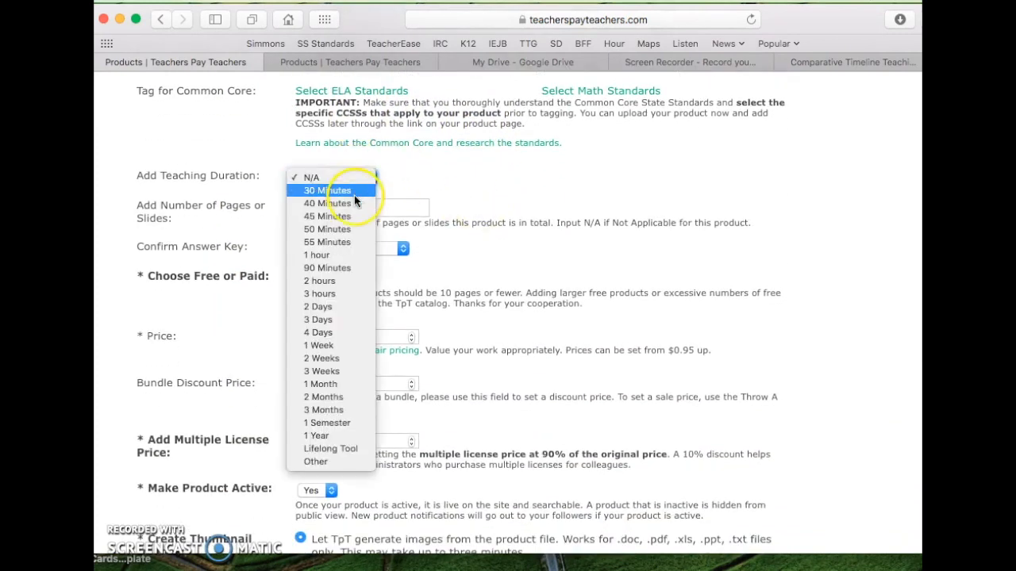
left_click(335, 435)
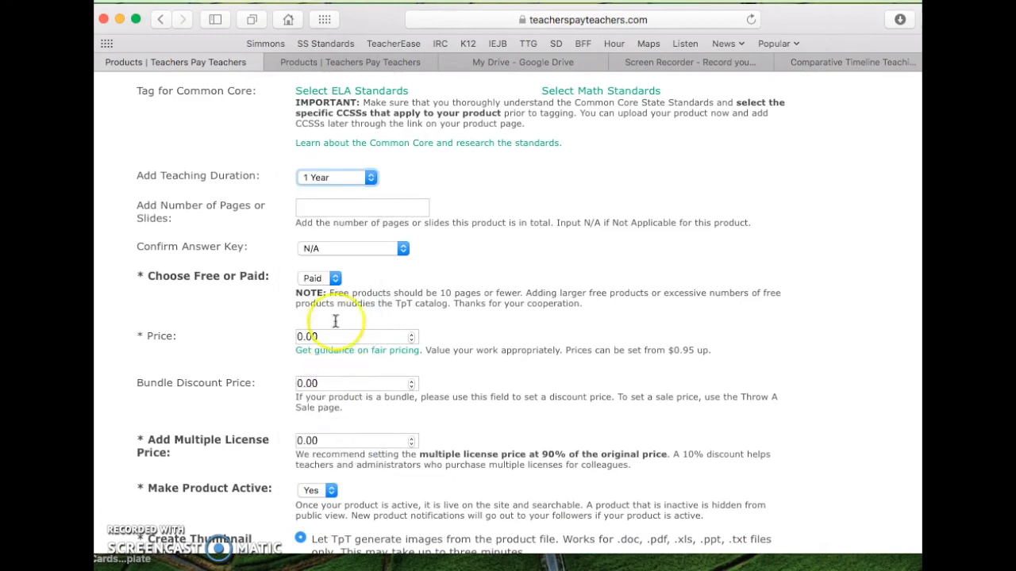
left_click(353, 184)
left_click(352, 179)
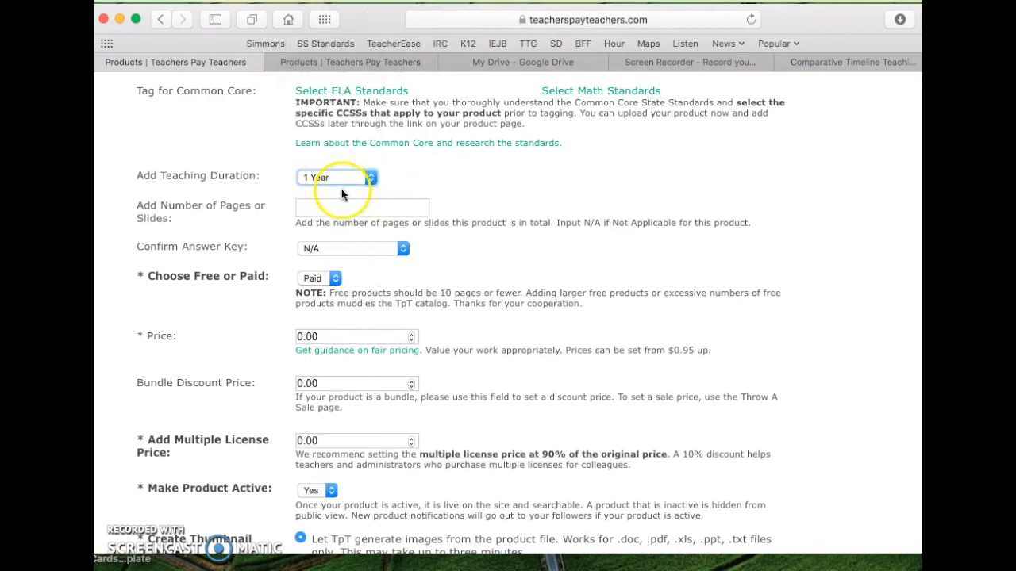
left_click(336, 205)
left_click(322, 188)
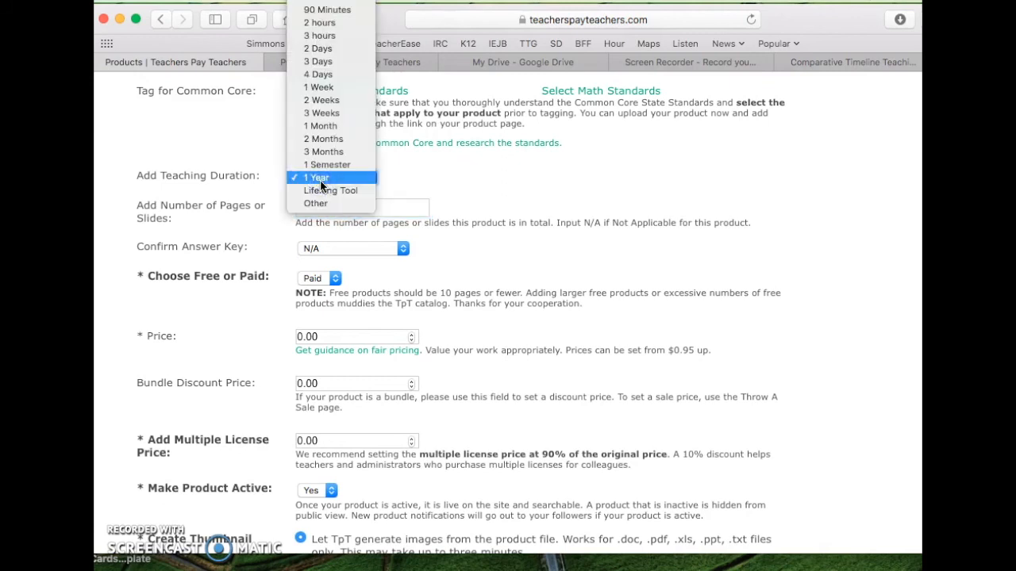
left_click(322, 181)
Enter 5 as the number of pages and make the product Free instead of Paid
left_click(332, 213)
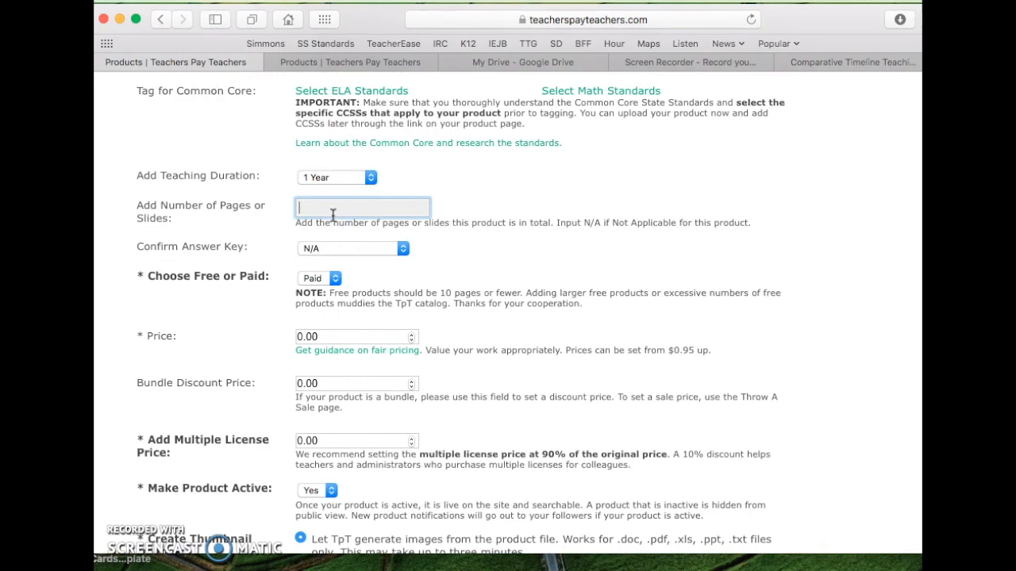
type("5")
left_click(346, 253)
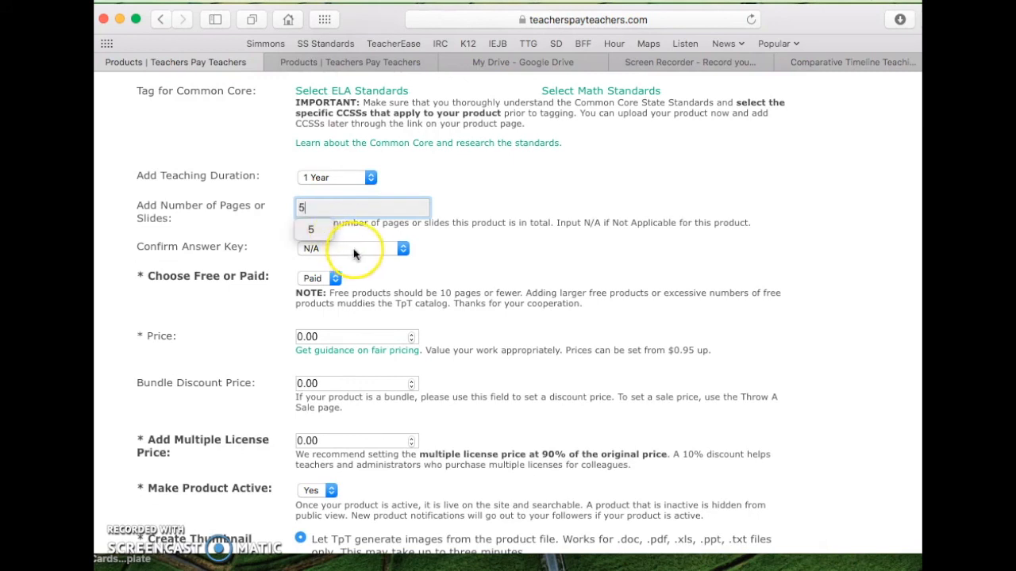
scroll(376, 263, "down", 2)
left_click(334, 209)
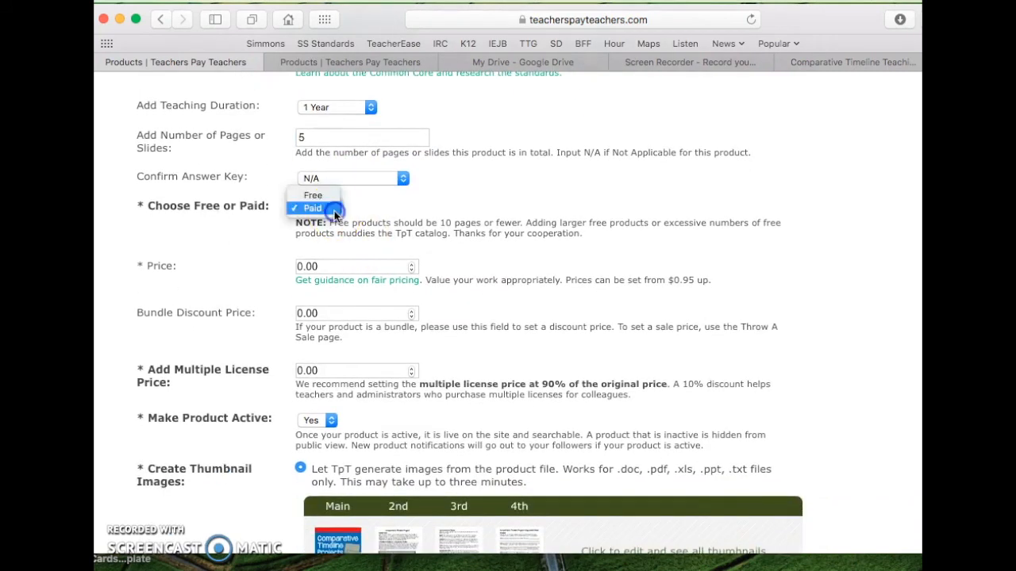
left_click(317, 195)
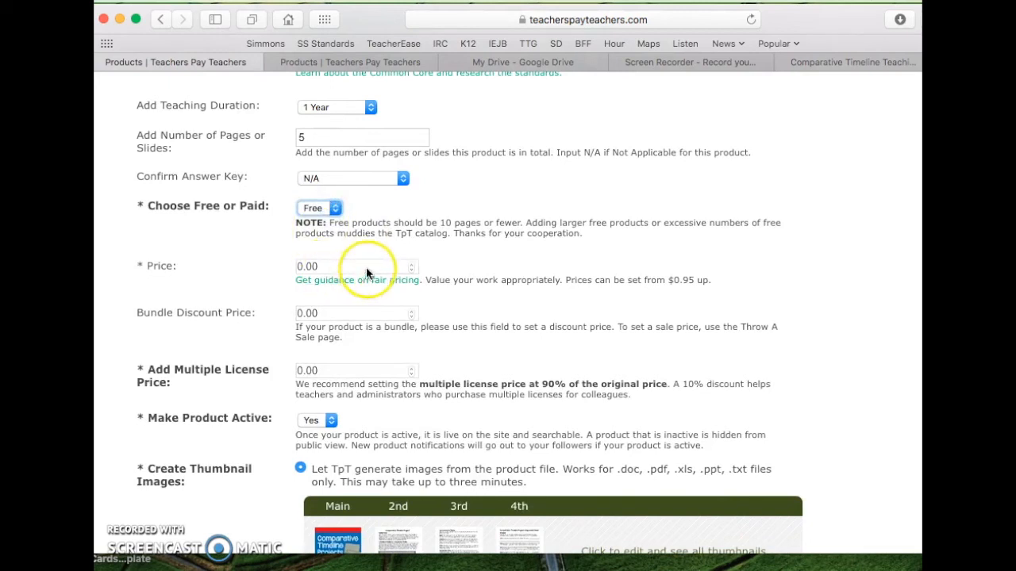
Check the active status and generated thumbnail images, and submit the product listing
scroll(320, 321, "down", 3)
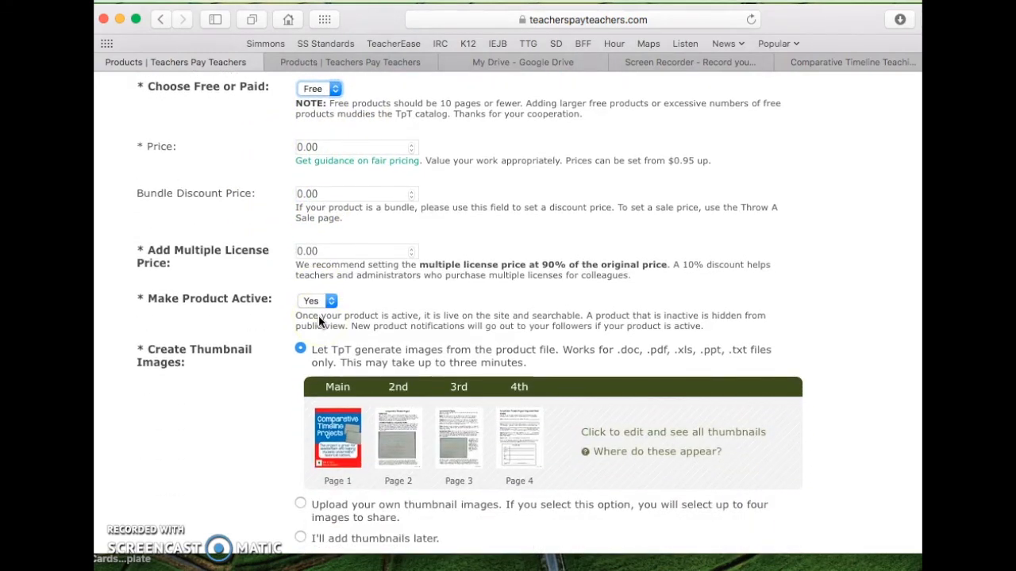
scroll(319, 321, "down", 1)
left_click(316, 267)
scroll(318, 269, "down", 2)
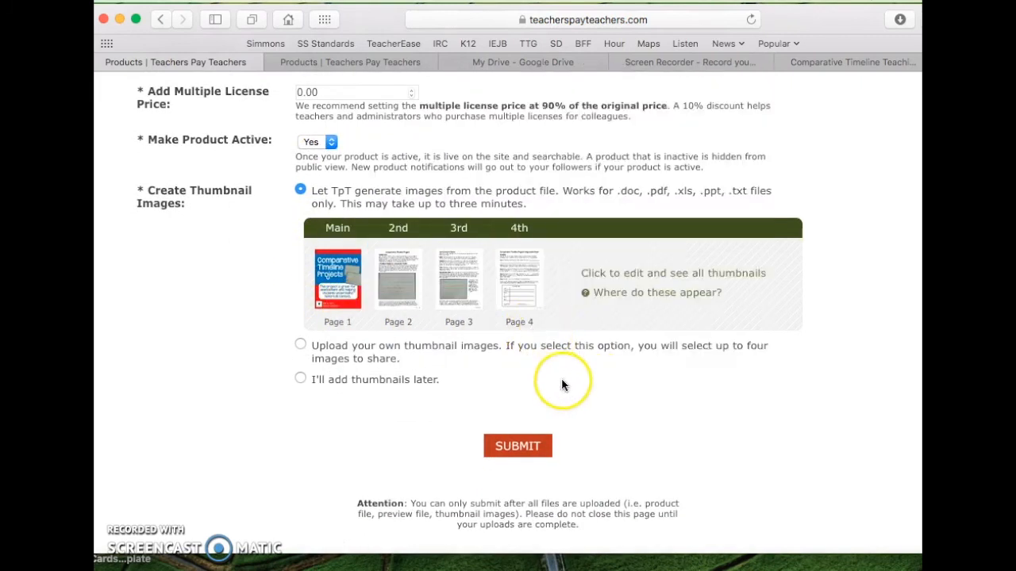
mouse_move(468, 294)
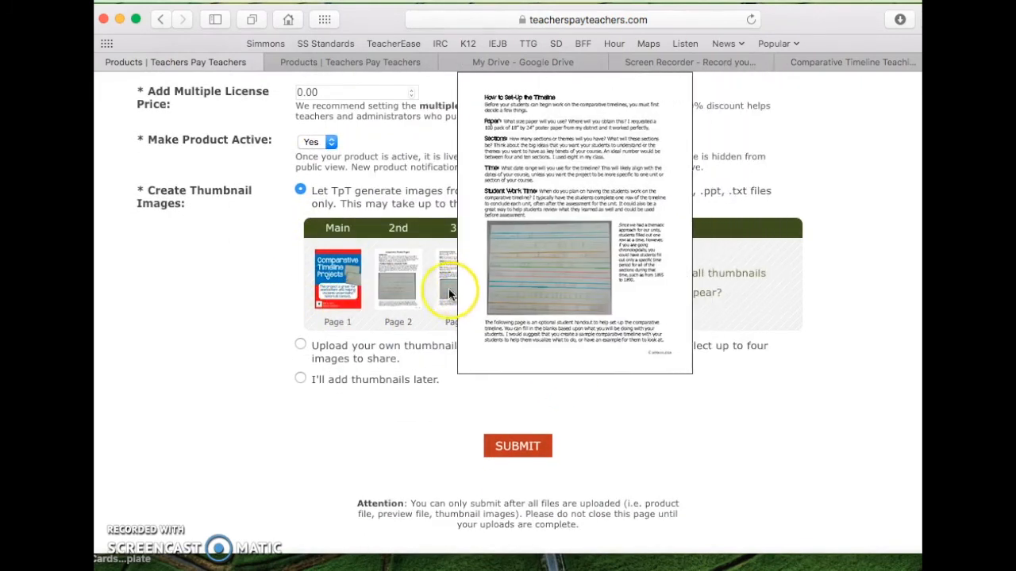
mouse_move(331, 295)
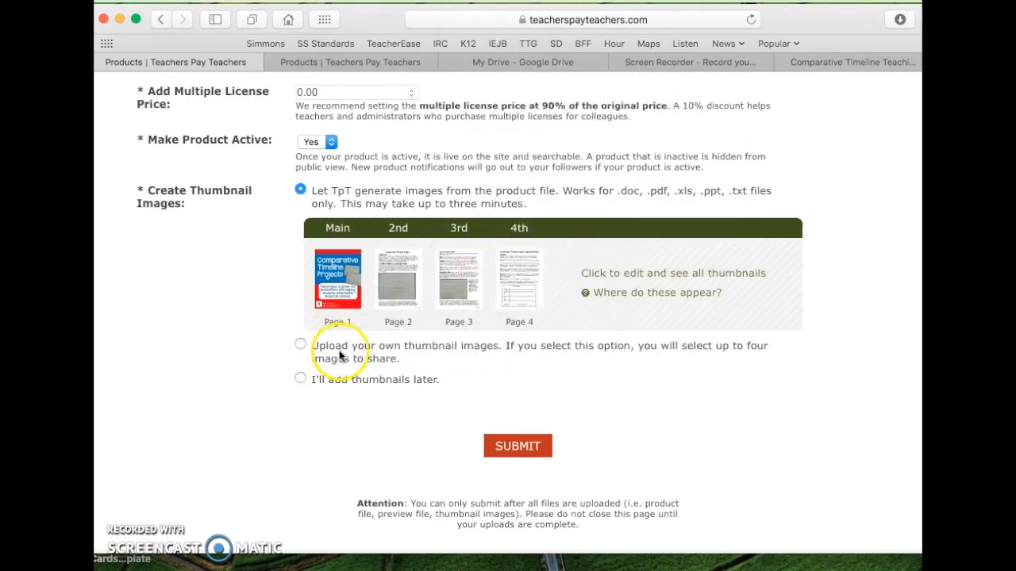
scroll(431, 361, "down", 2)
left_click(507, 369)
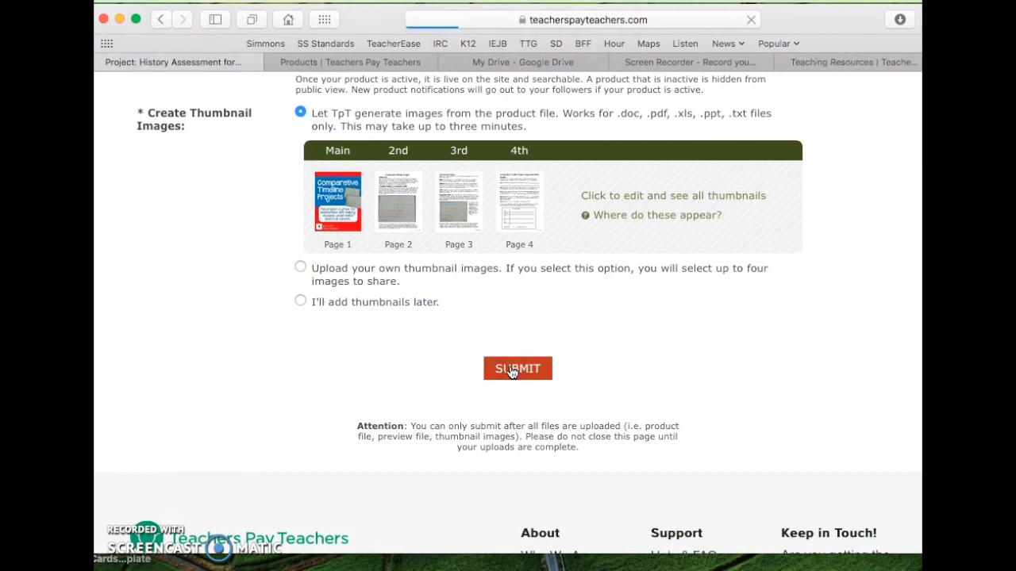
Review the published product page, including its thumbnails, subjects, grade levels and resource types
scroll(411, 357, "down", 5)
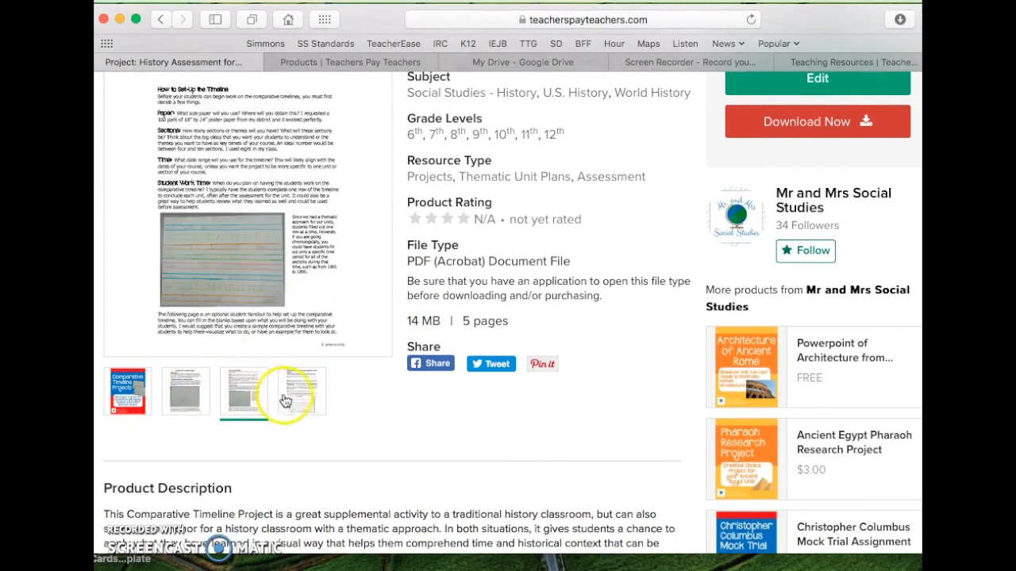
mouse_move(308, 401)
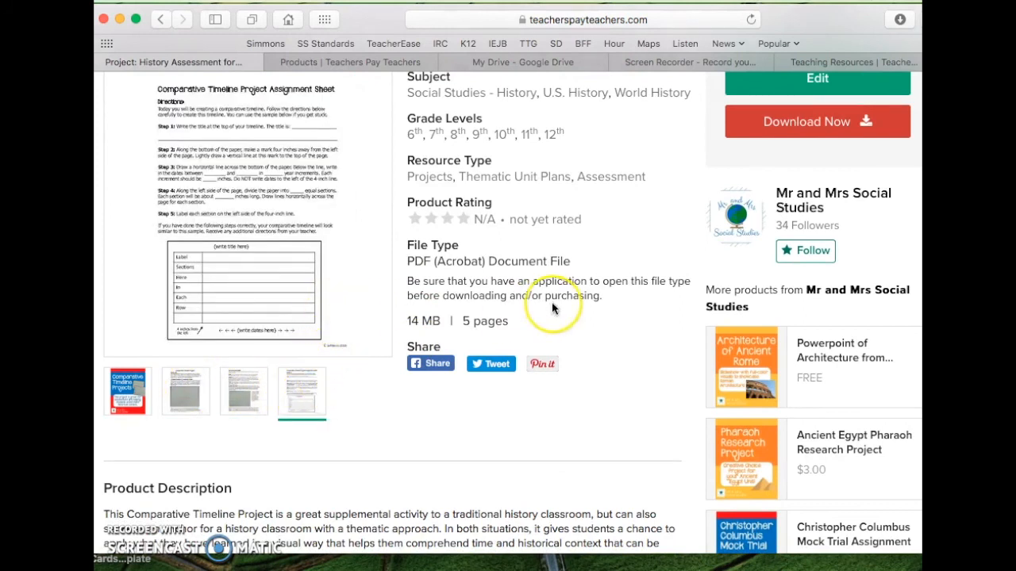
scroll(551, 301, "up", 4)
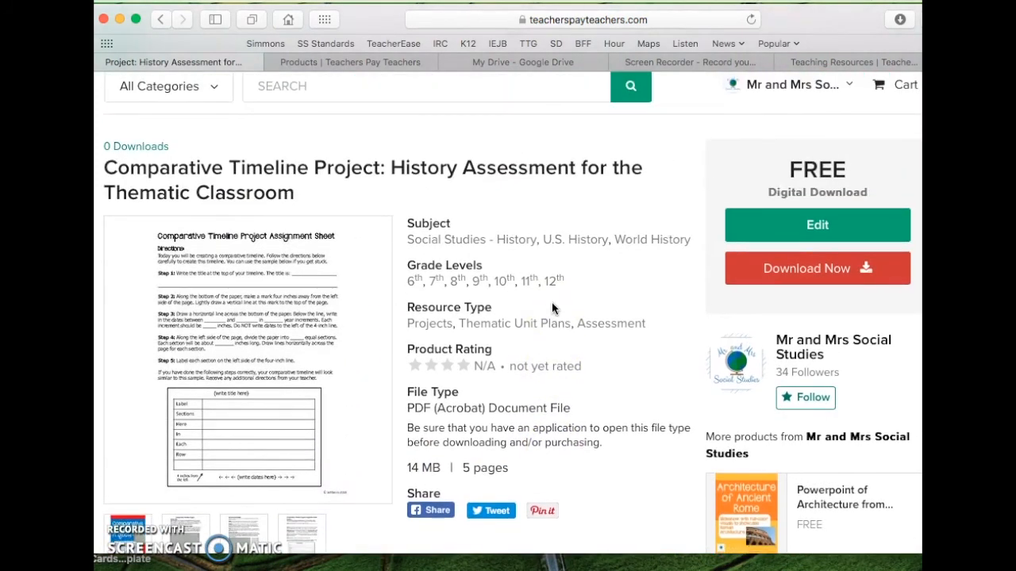
scroll(552, 308, "down", 4)
scroll(551, 308, "up", 6)
Open the seller's own store page and examine its product list and featured free download
mouse_move(796, 145)
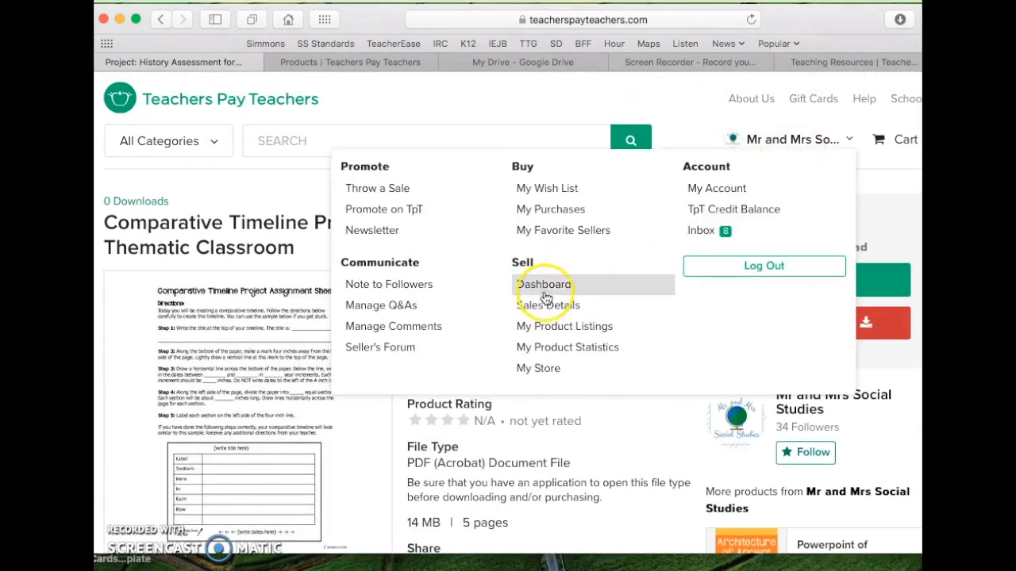
left_click(544, 368)
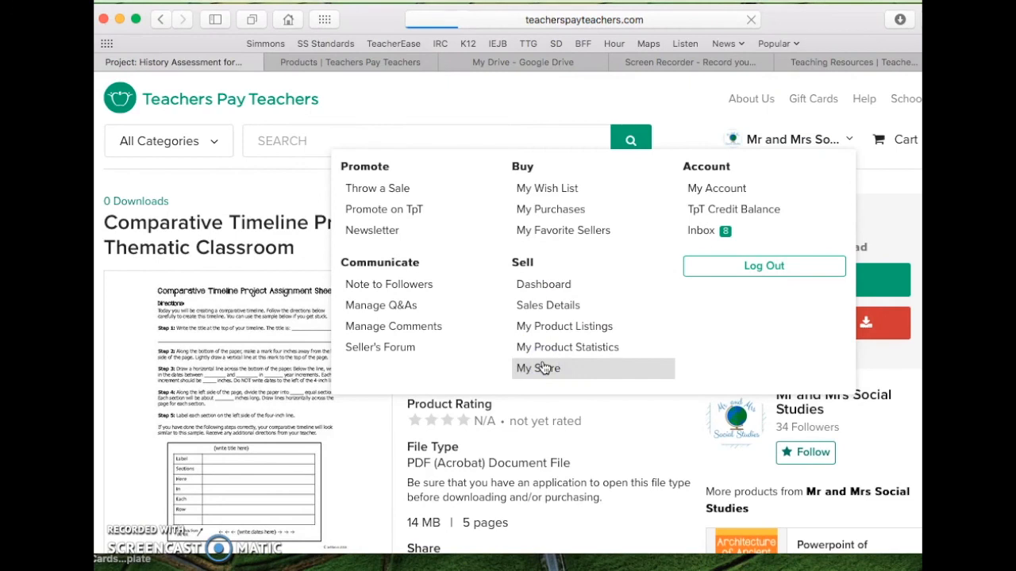
scroll(544, 368, "down", 10)
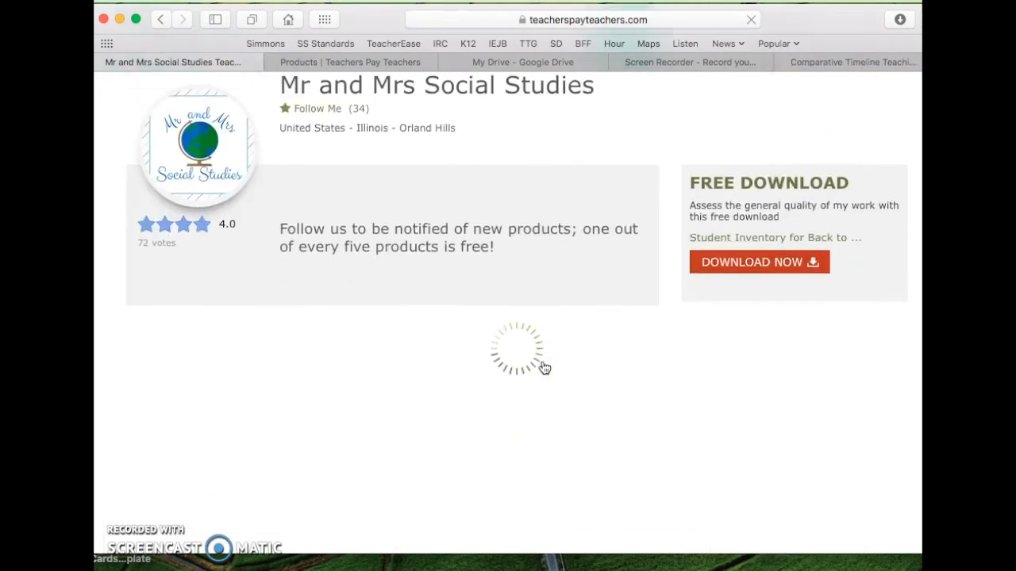
scroll(544, 367, "down", 3)
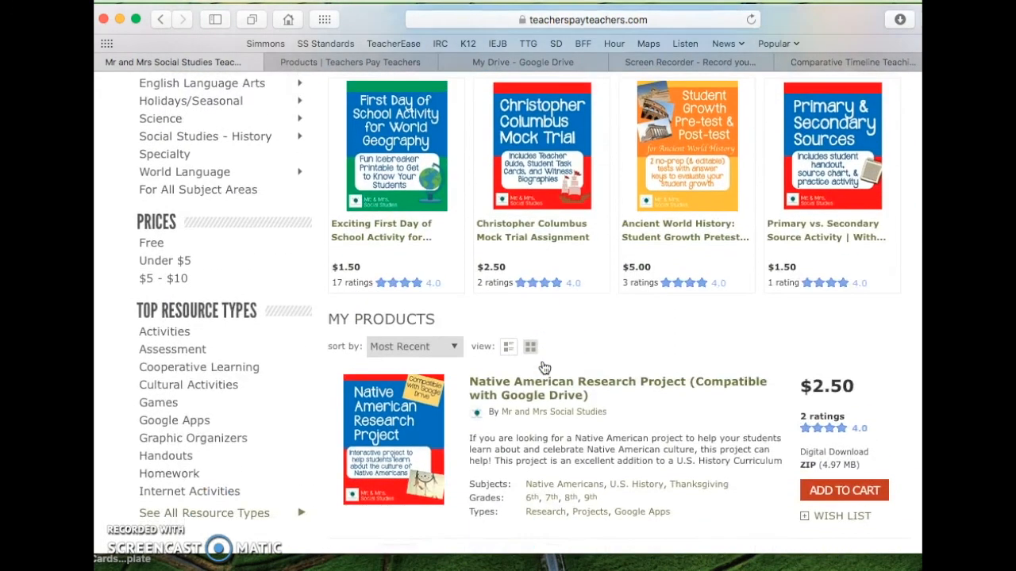
scroll(544, 367, "up", 3)
scroll(545, 368, "down", 3)
scroll(545, 368, "down", 3)
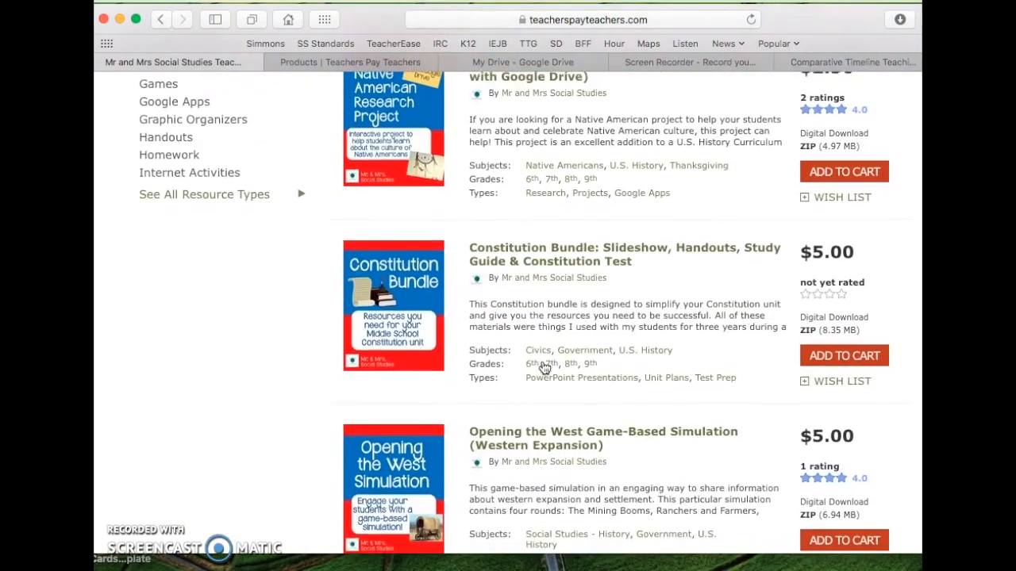
scroll(508, 211, "down", 8)
scroll(508, 212, "up", 15)
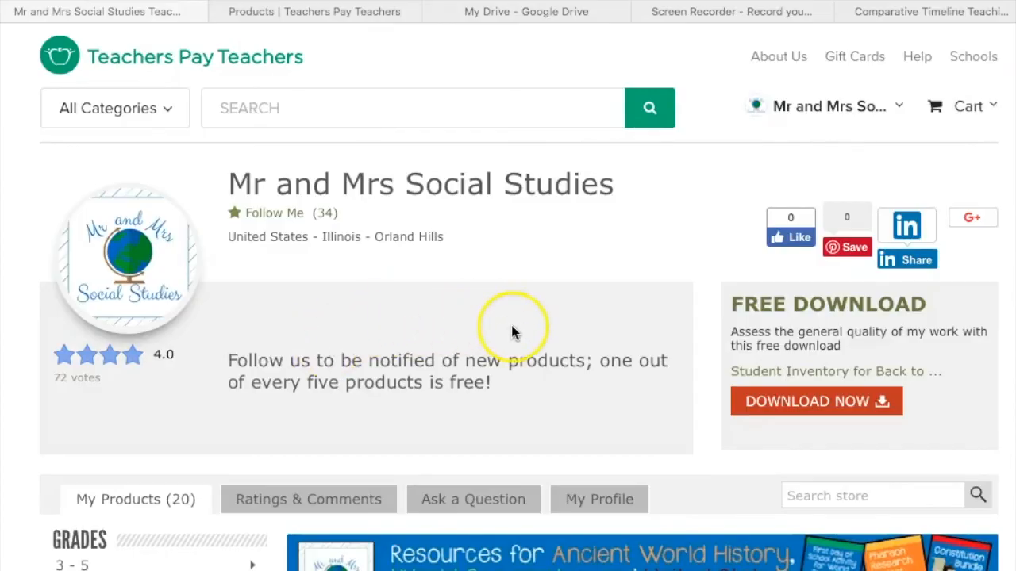
scroll(512, 331, "down", 2)
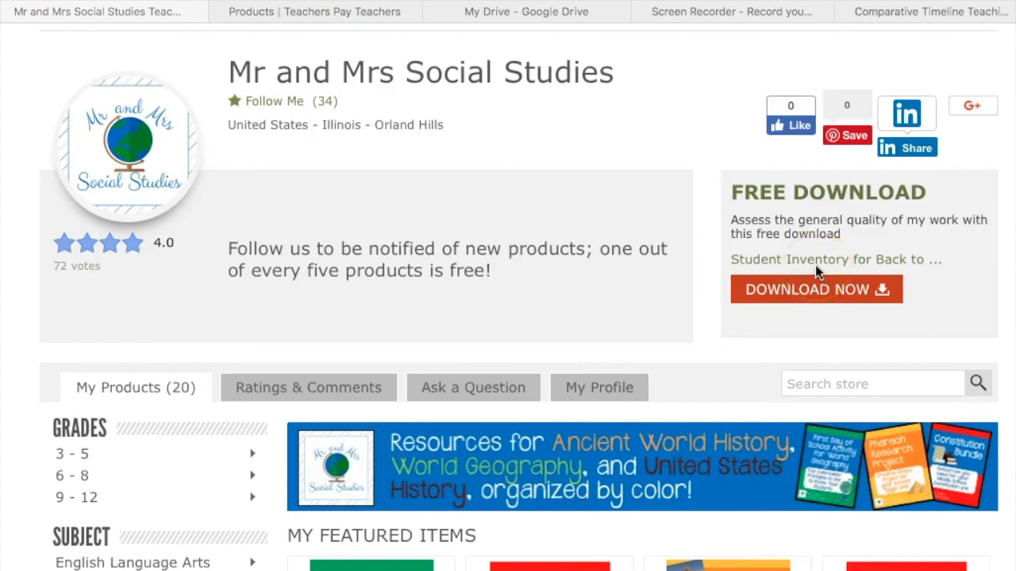
left_click(820, 292)
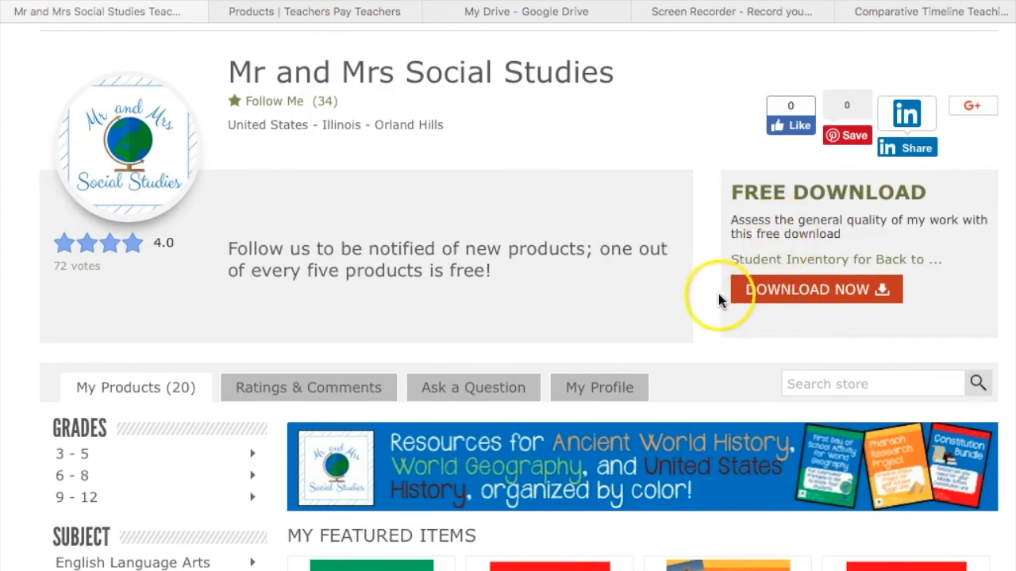
Go to the seller's product listings and open the Comparative Timeline Project for quick editing
scroll(709, 298, "up", 3)
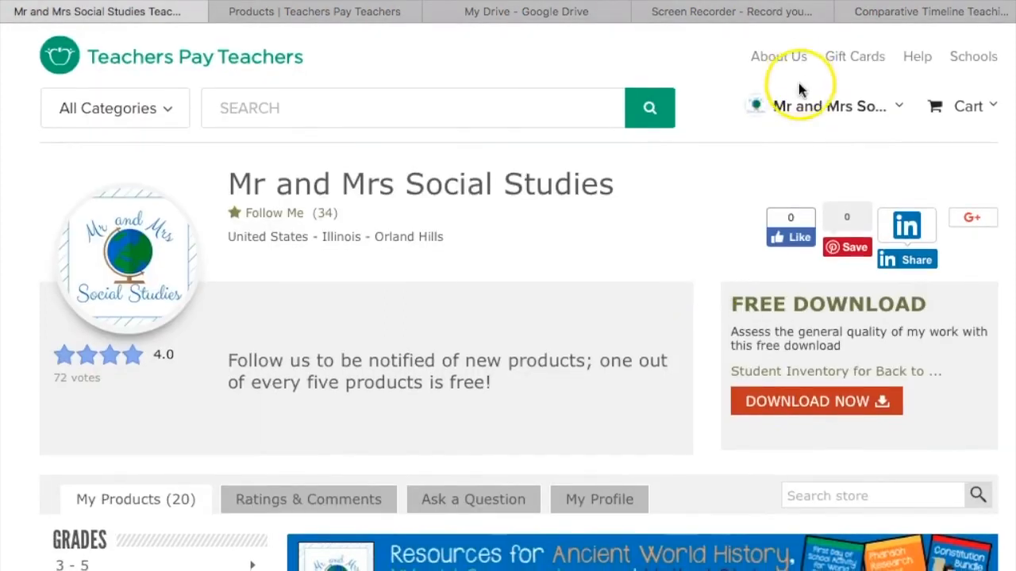
mouse_move(804, 109)
left_click(560, 340)
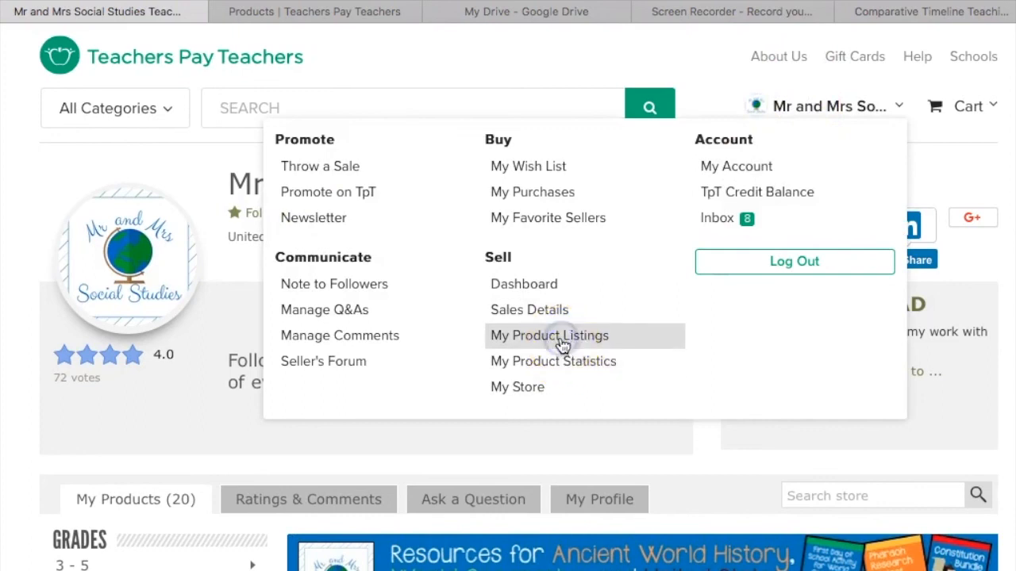
scroll(561, 345, "down", 3)
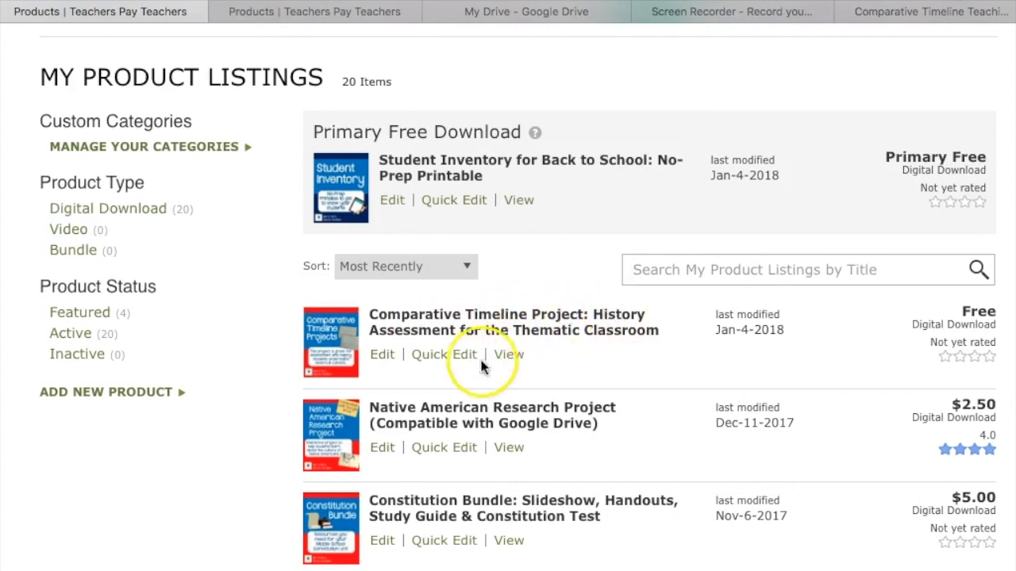
left_click(453, 361)
scroll(453, 363, "down", 2)
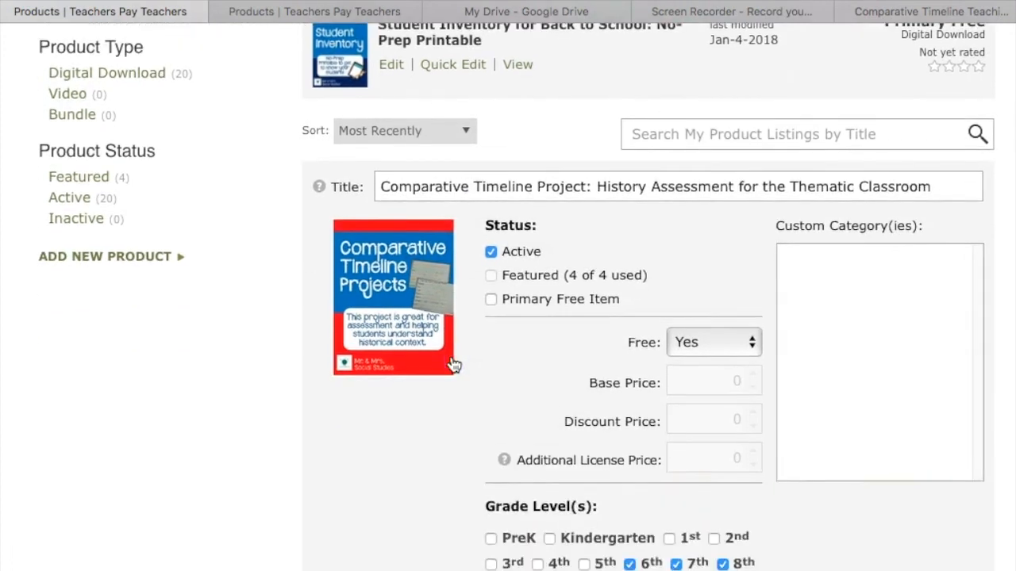
Mark the Comparative Timeline Project as the Primary Free Item and save the listing
left_click(493, 299)
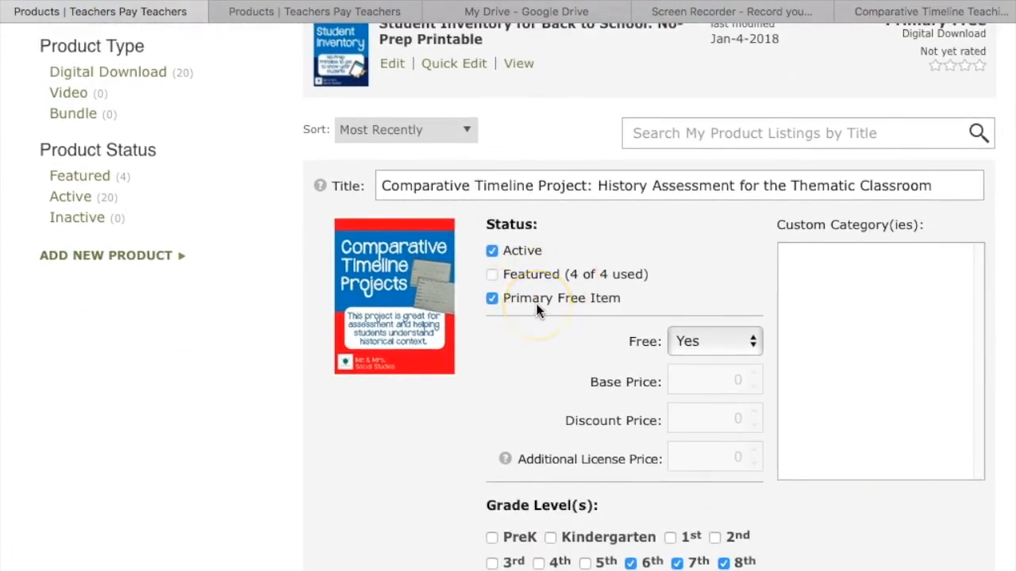
scroll(535, 306, "down", 3)
left_click(927, 553)
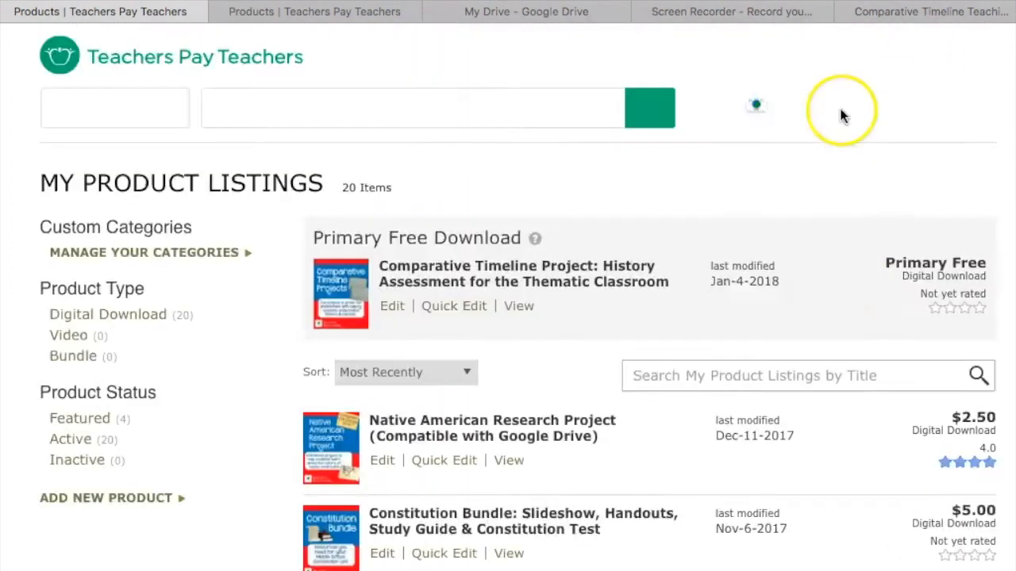
scroll(841, 115, "down", 3)
scroll(842, 97, "up", 3)
Return to the store page and check which product is offered as the free download, along with the product list
mouse_move(838, 104)
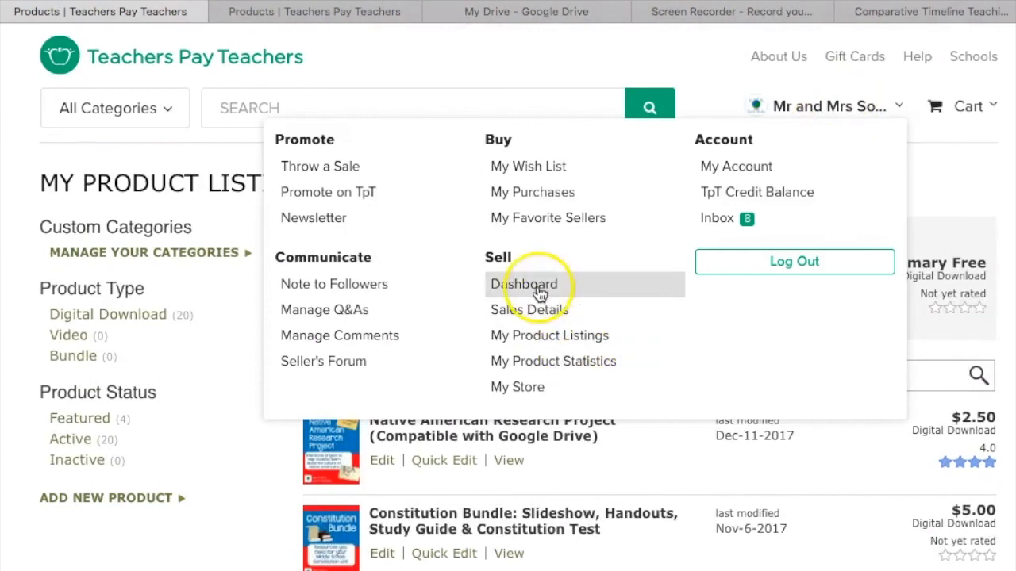
left_click(532, 387)
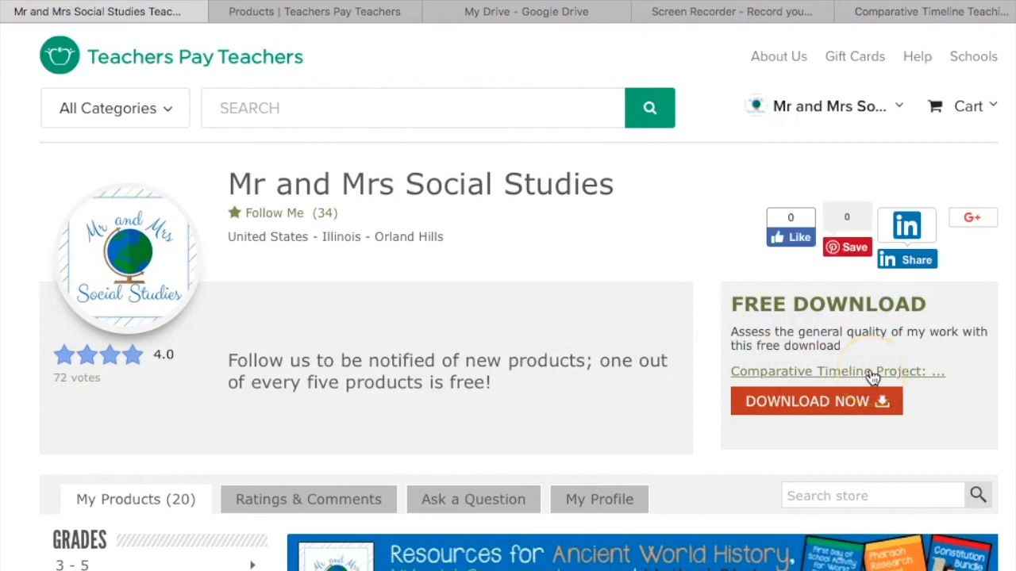
left_click(804, 425)
scroll(762, 441, "down", 2)
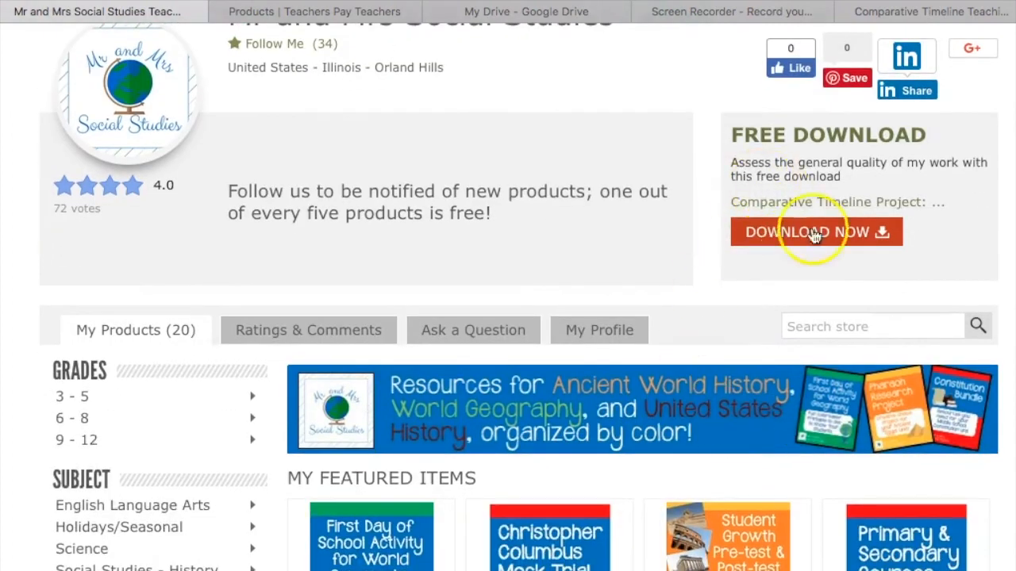
scroll(825, 242, "down", 4)
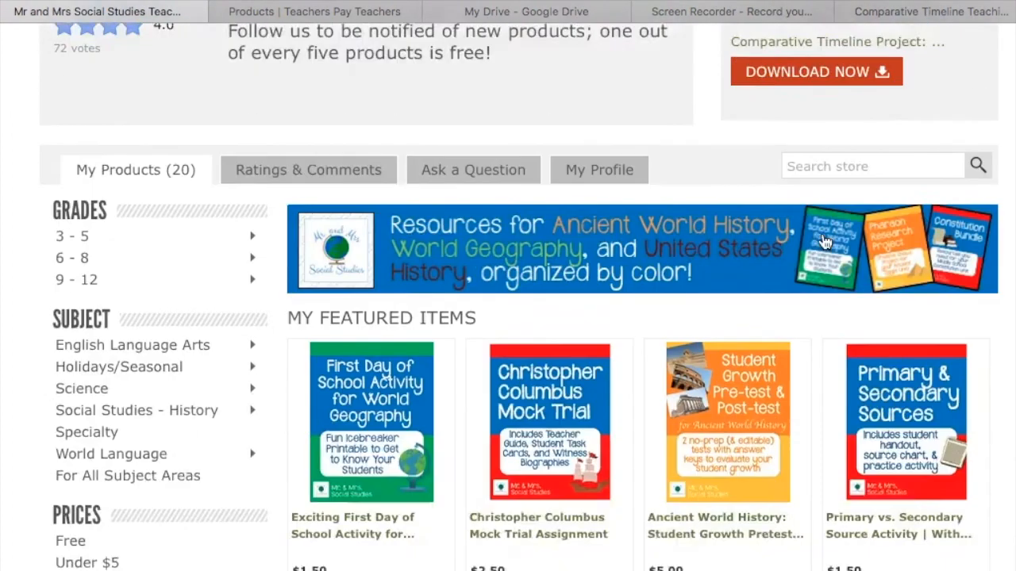
scroll(826, 242, "down", 7)
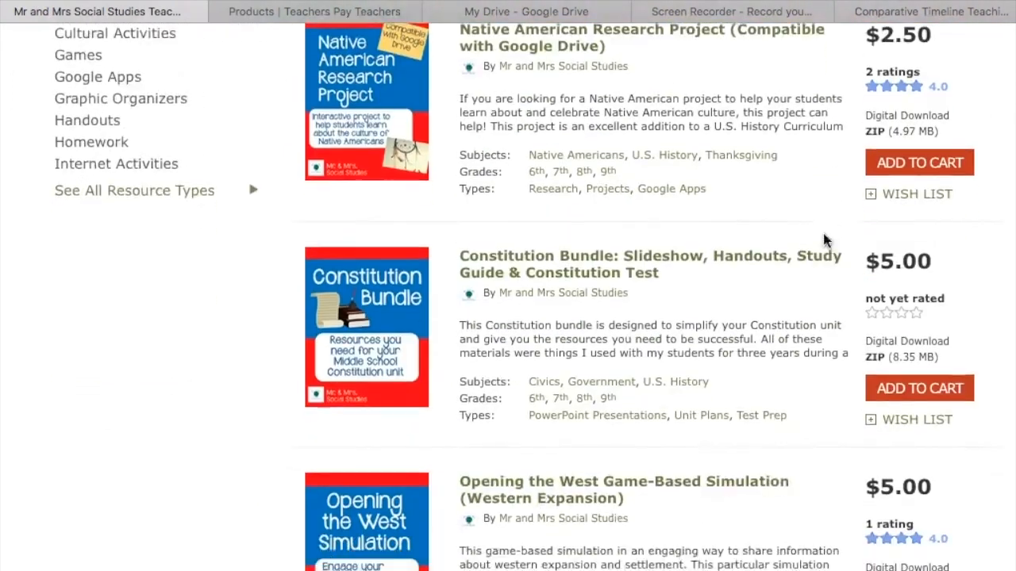
scroll(687, 166, "up", 12)
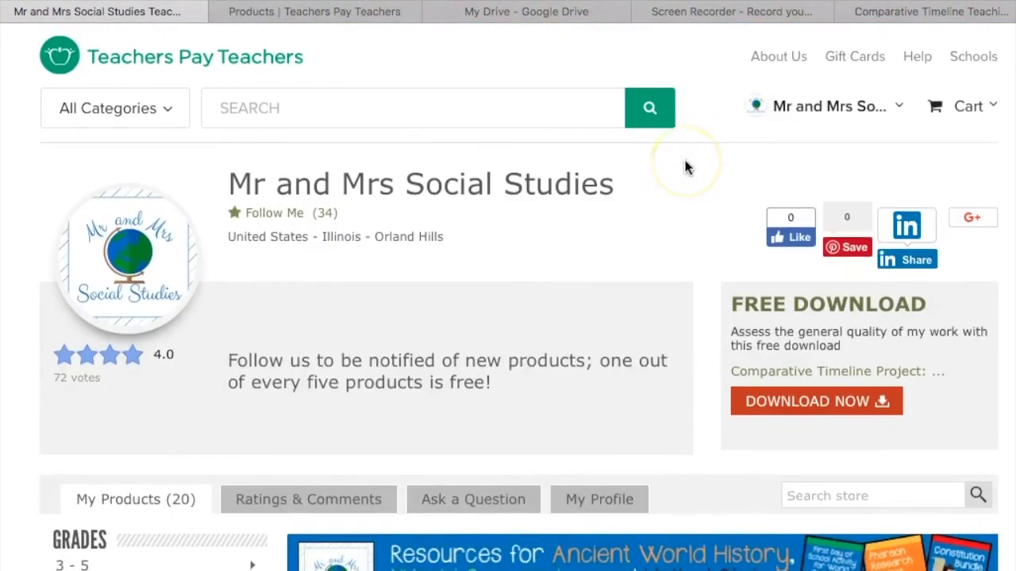